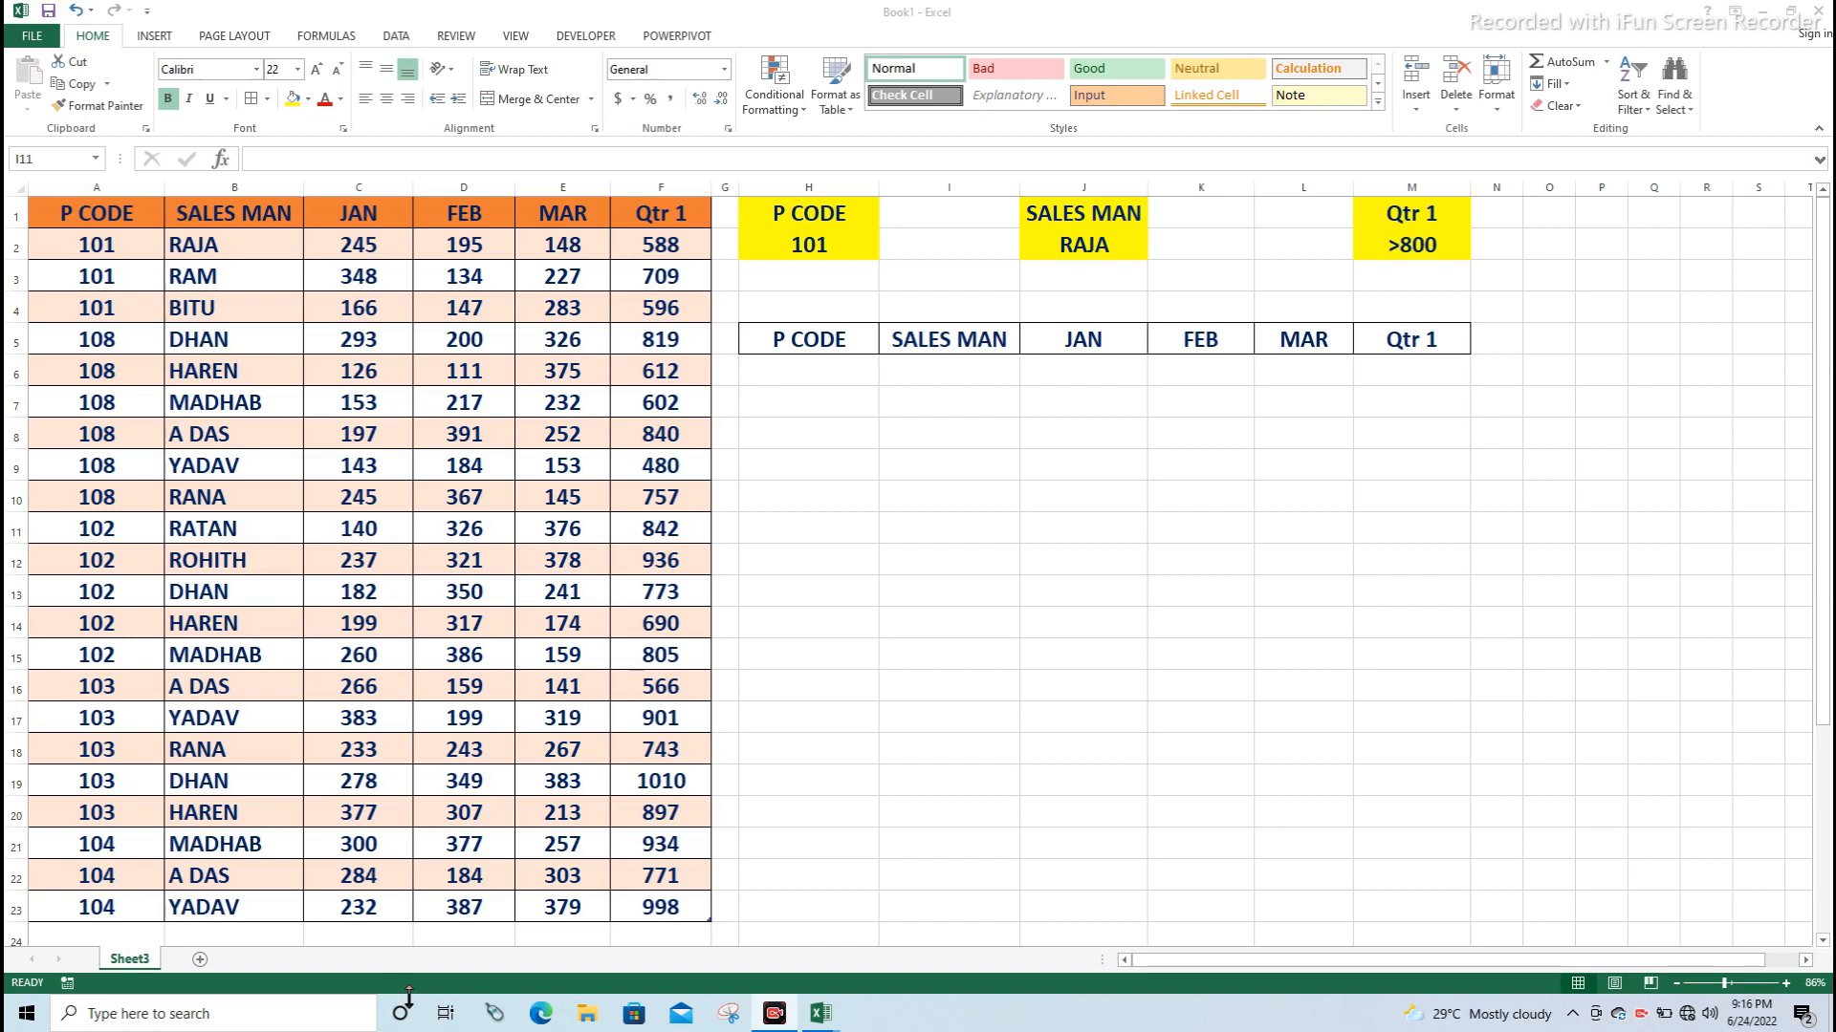
- Examine the sales table's headers and the separate P CODE, SALES MAN and Qtr 1 criteria blocks in row 1
{"action": "left_click", "coordinate": [319, 567]}
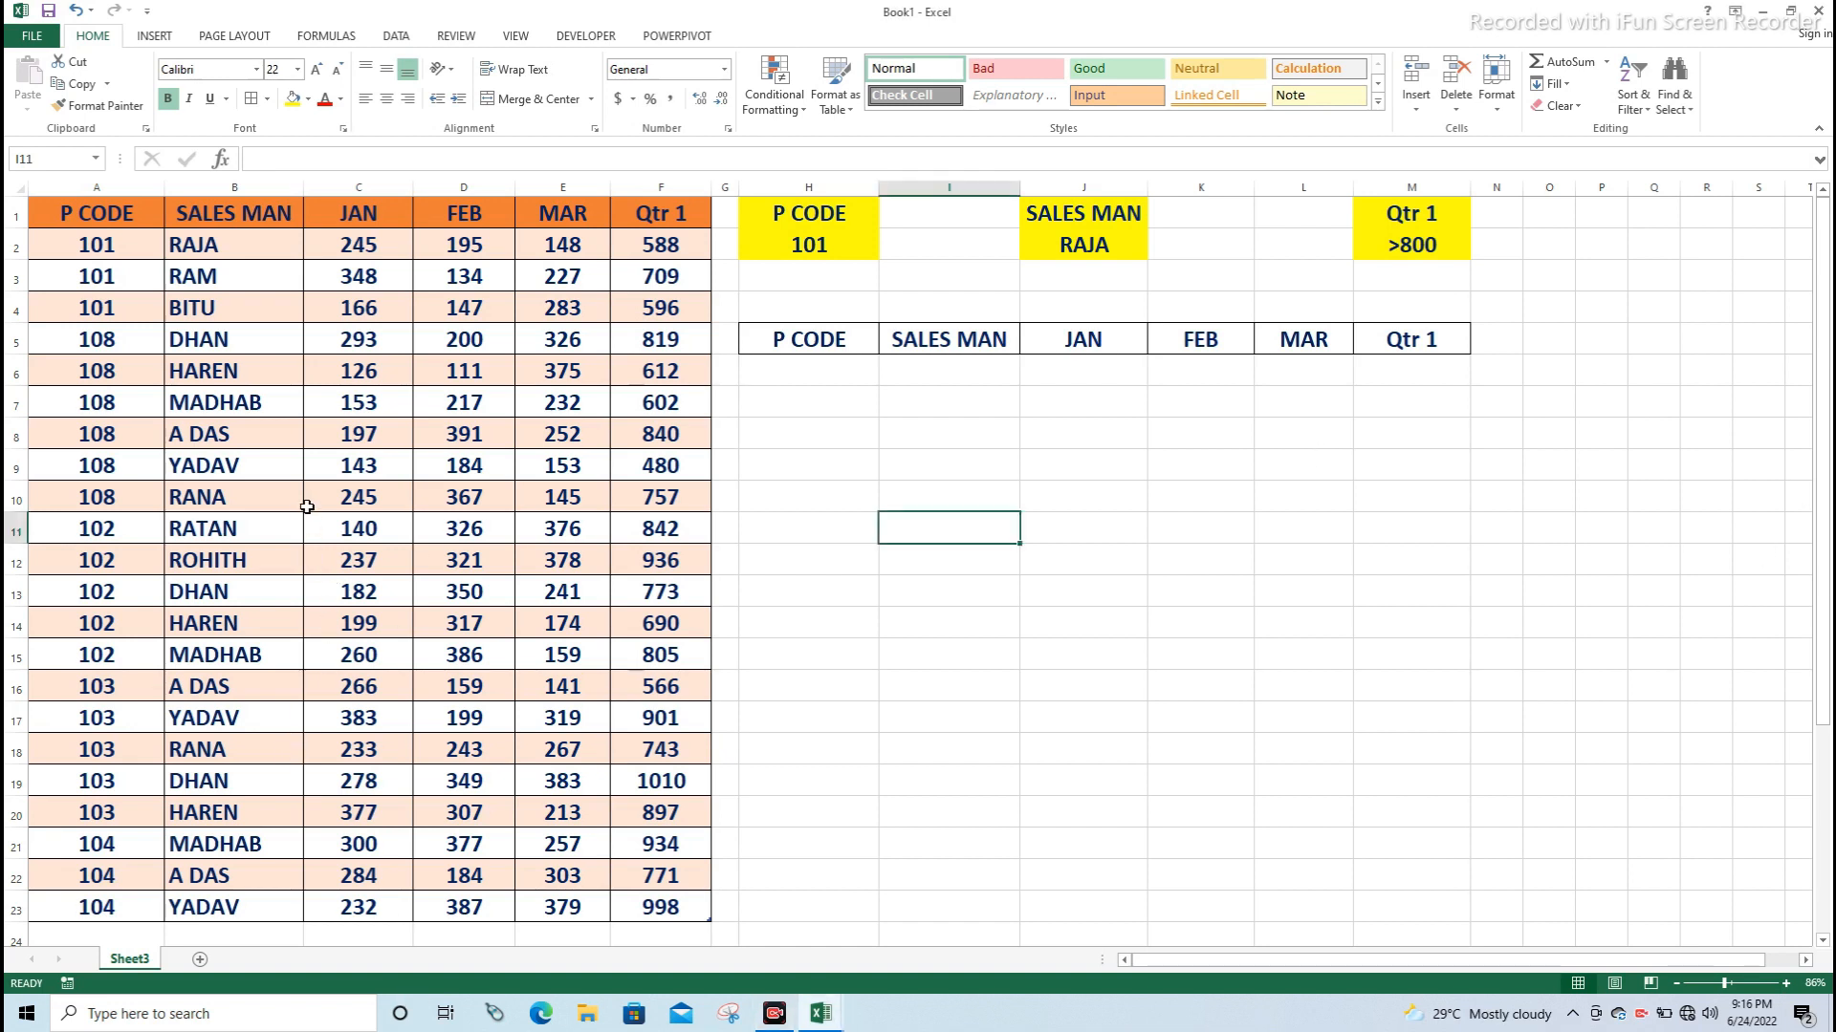
{"action": "left_click", "coordinate": [105, 212]}
{"action": "left_click", "coordinate": [234, 208]}
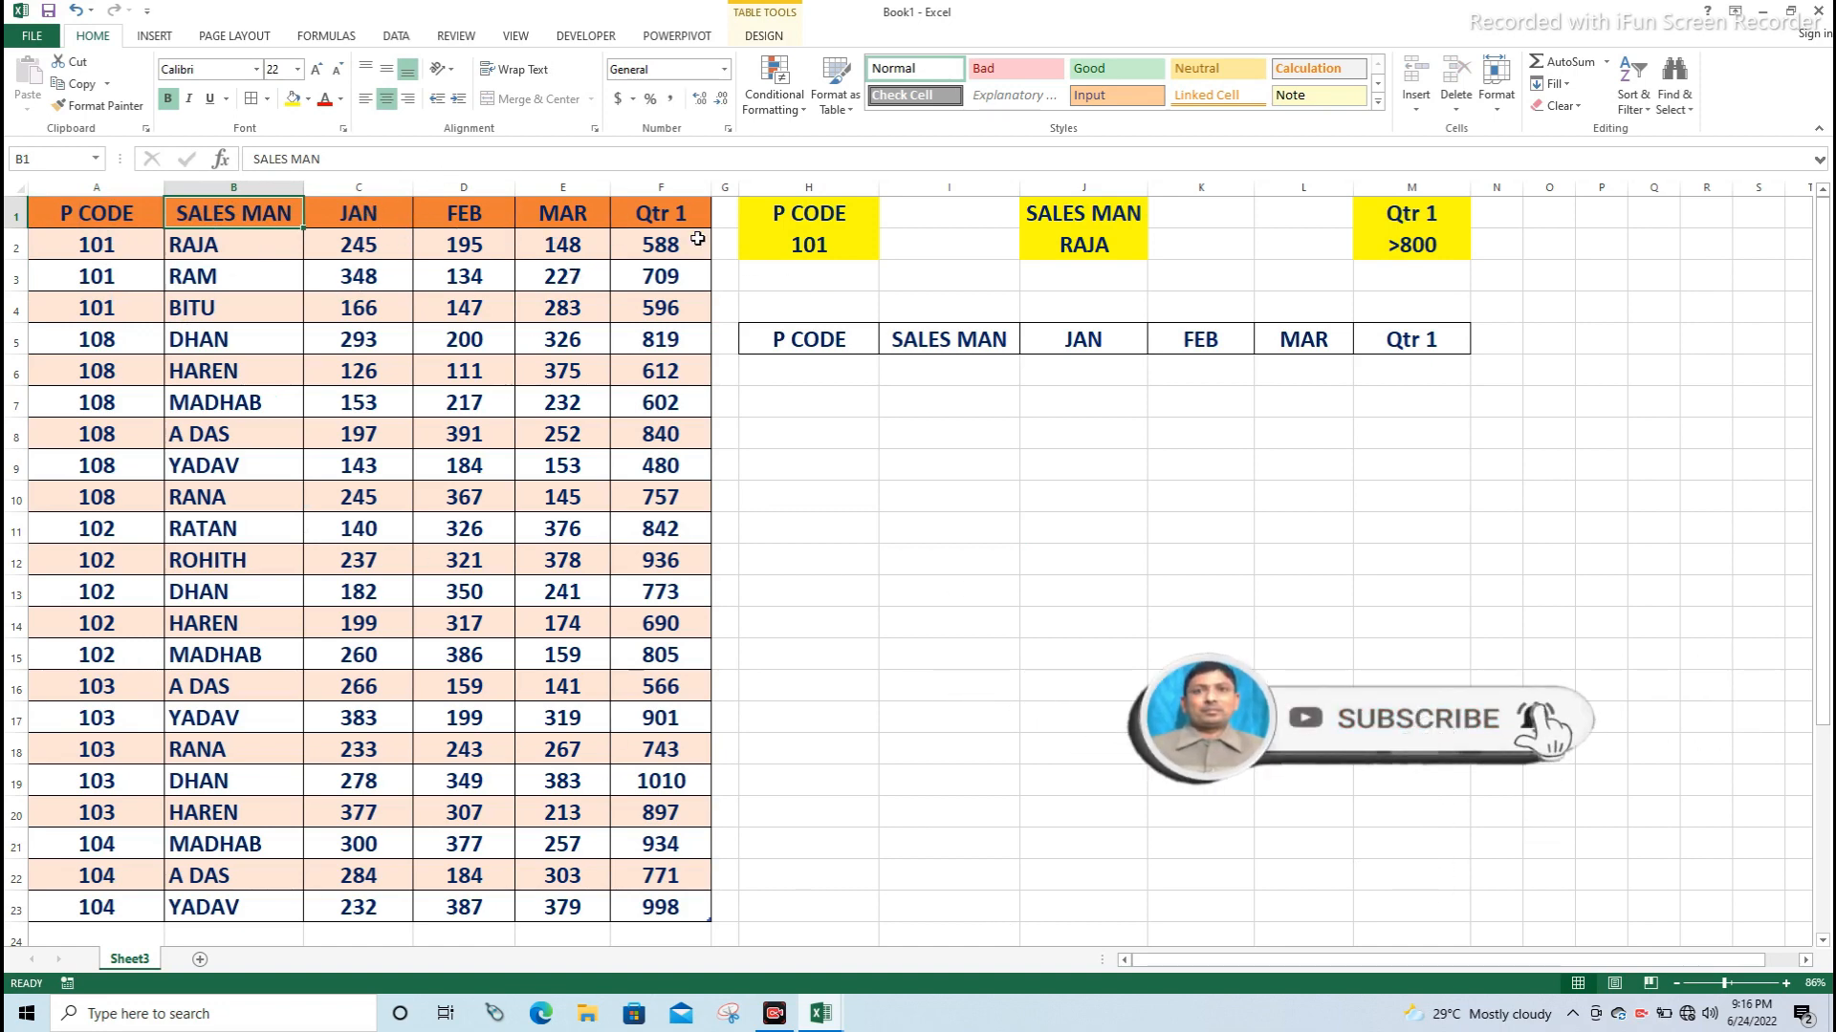
{"action": "left_click", "coordinate": [669, 216]}
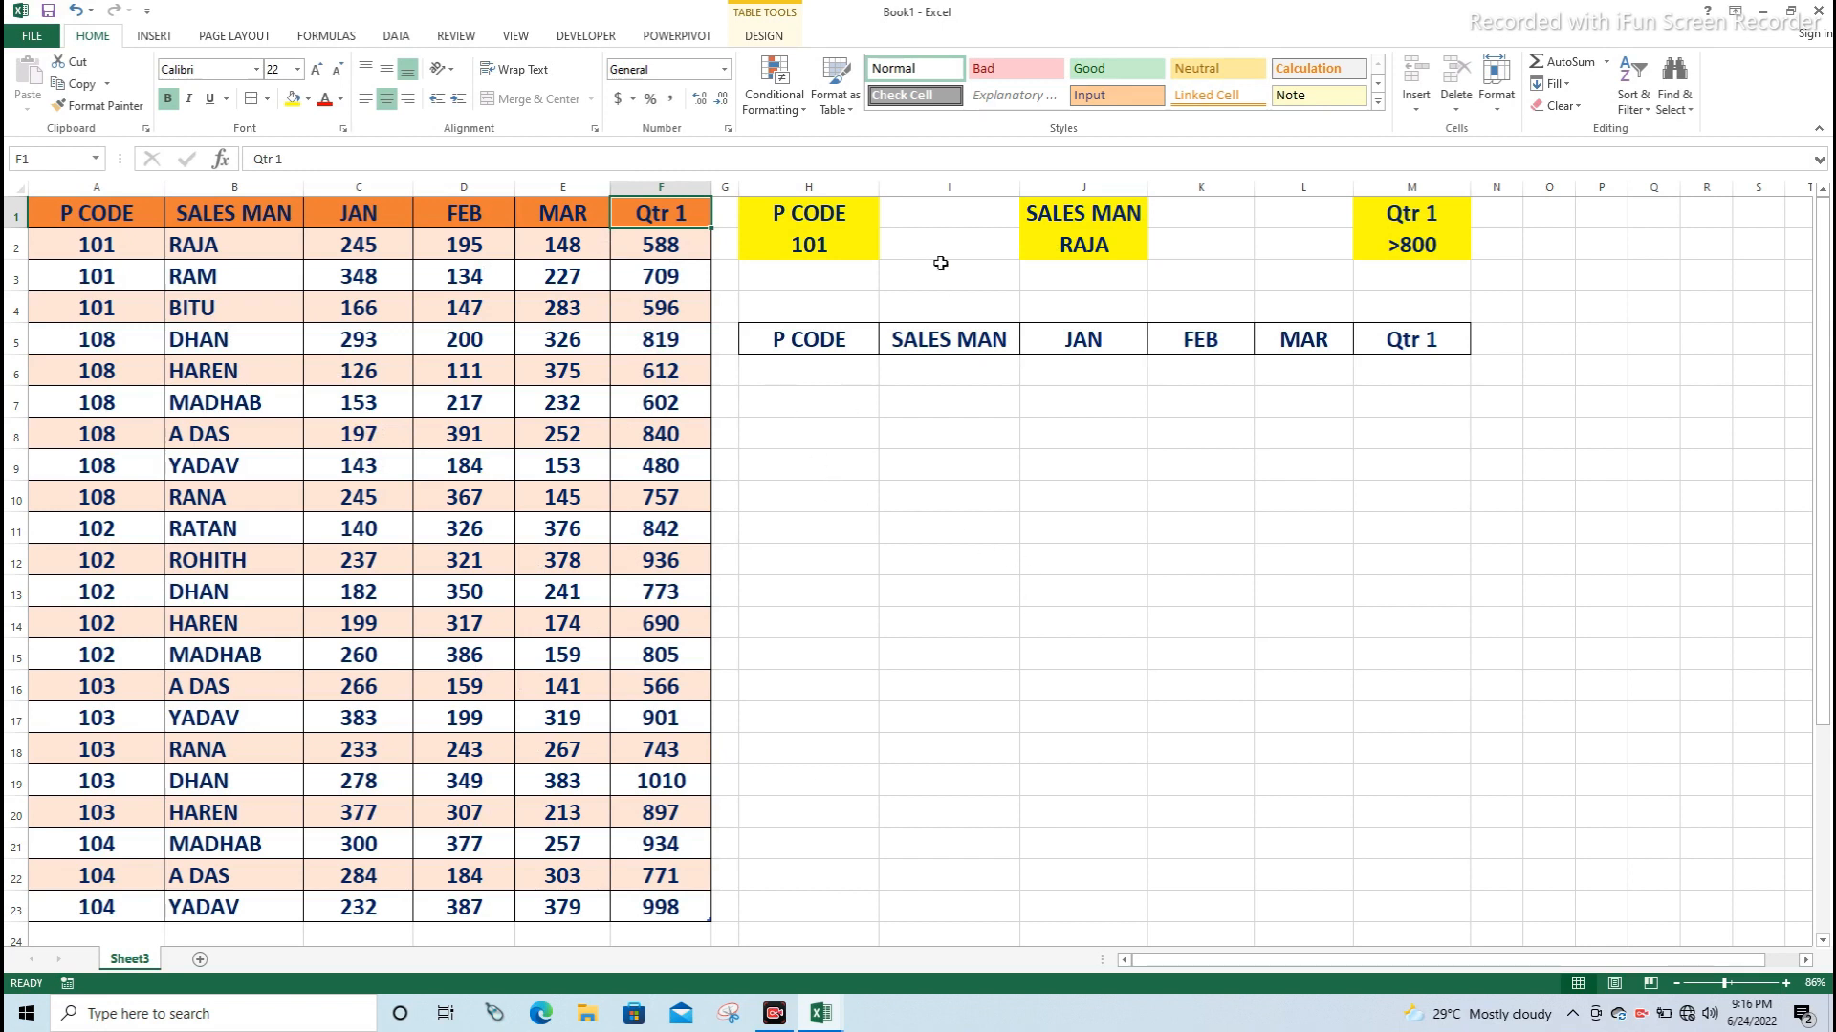
{"action": "left_click", "coordinate": [783, 218]}
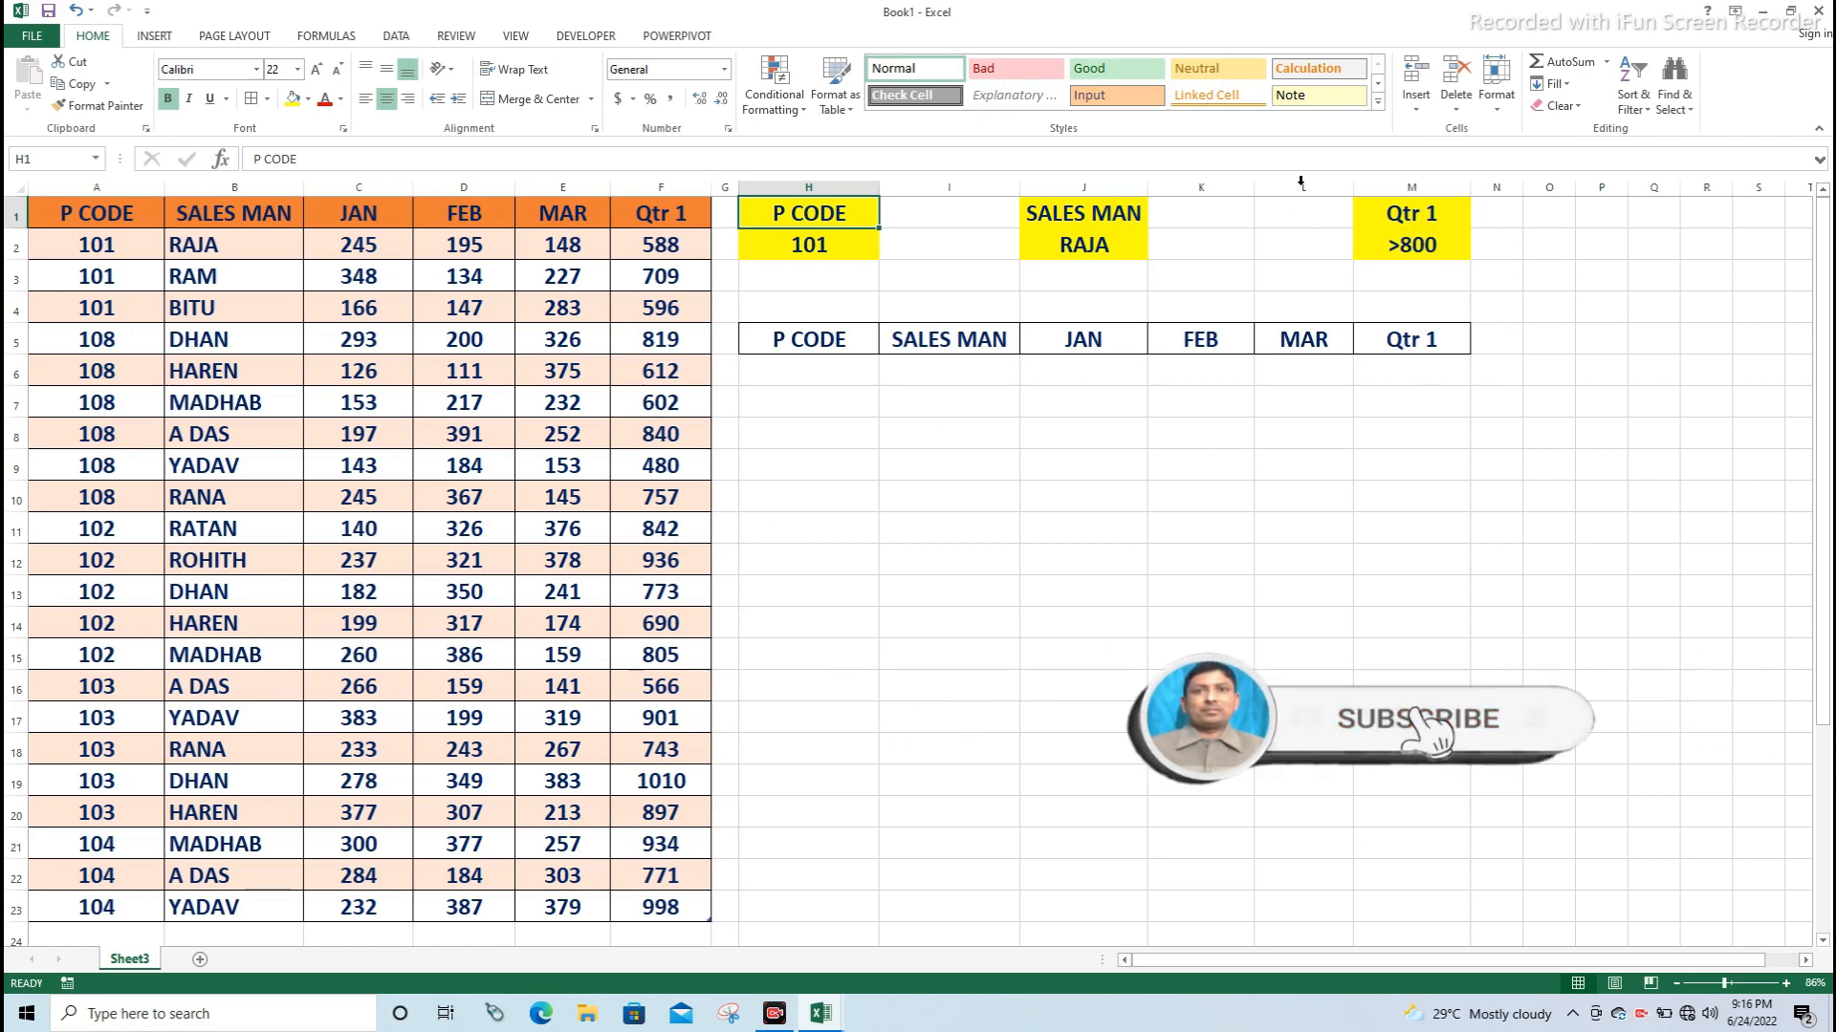
{"action": "left_click", "coordinate": [1399, 228]}
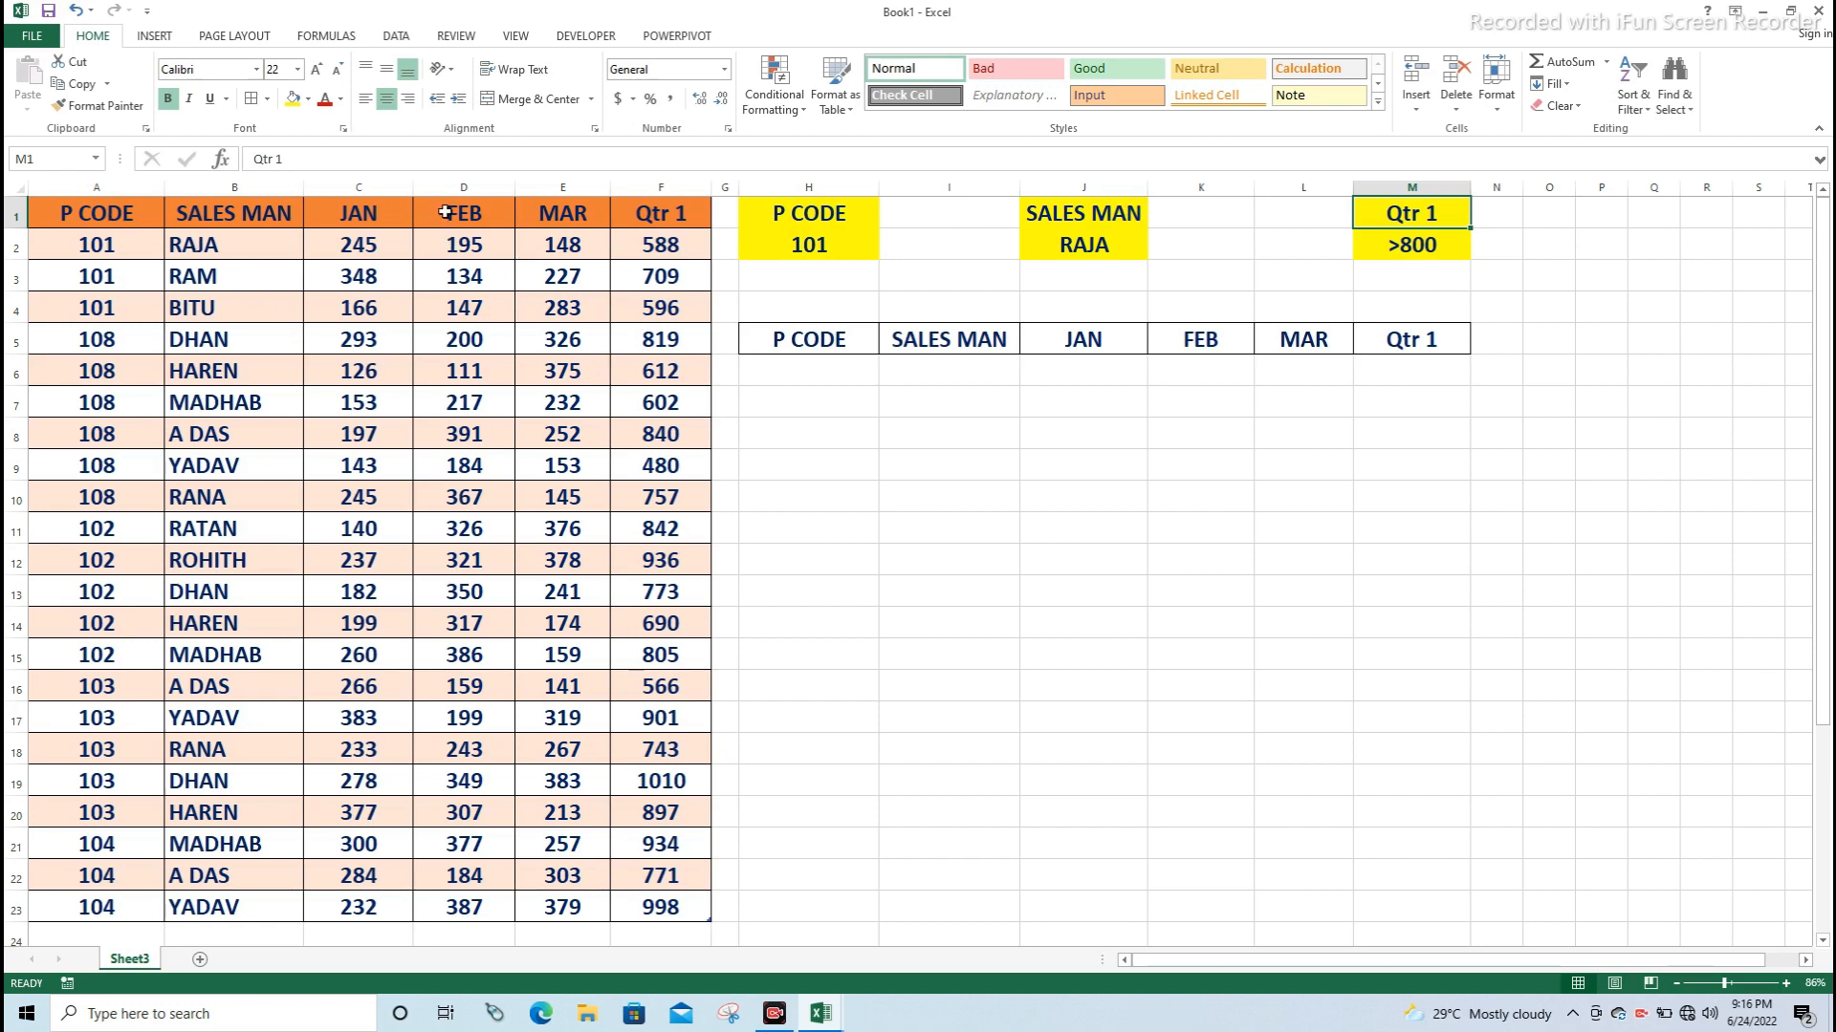
{"action": "left_click", "coordinate": [446, 212]}
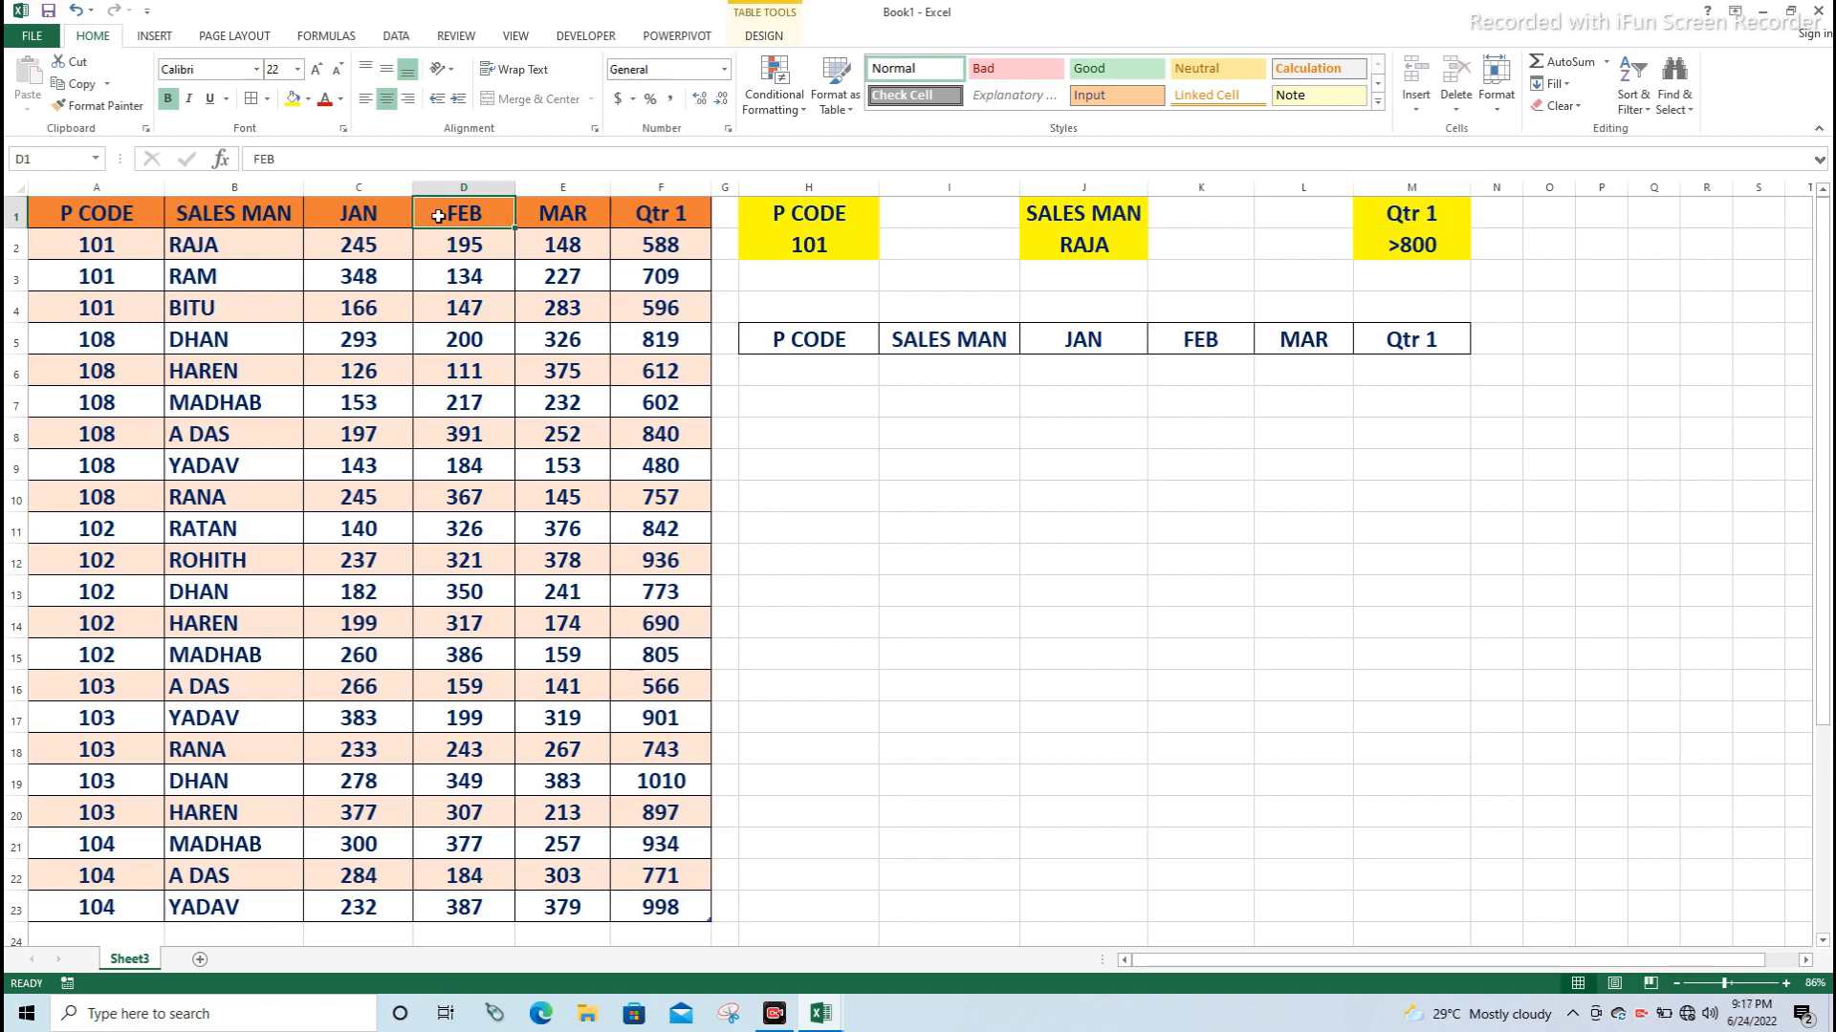
{"action": "left_click", "coordinate": [672, 214]}
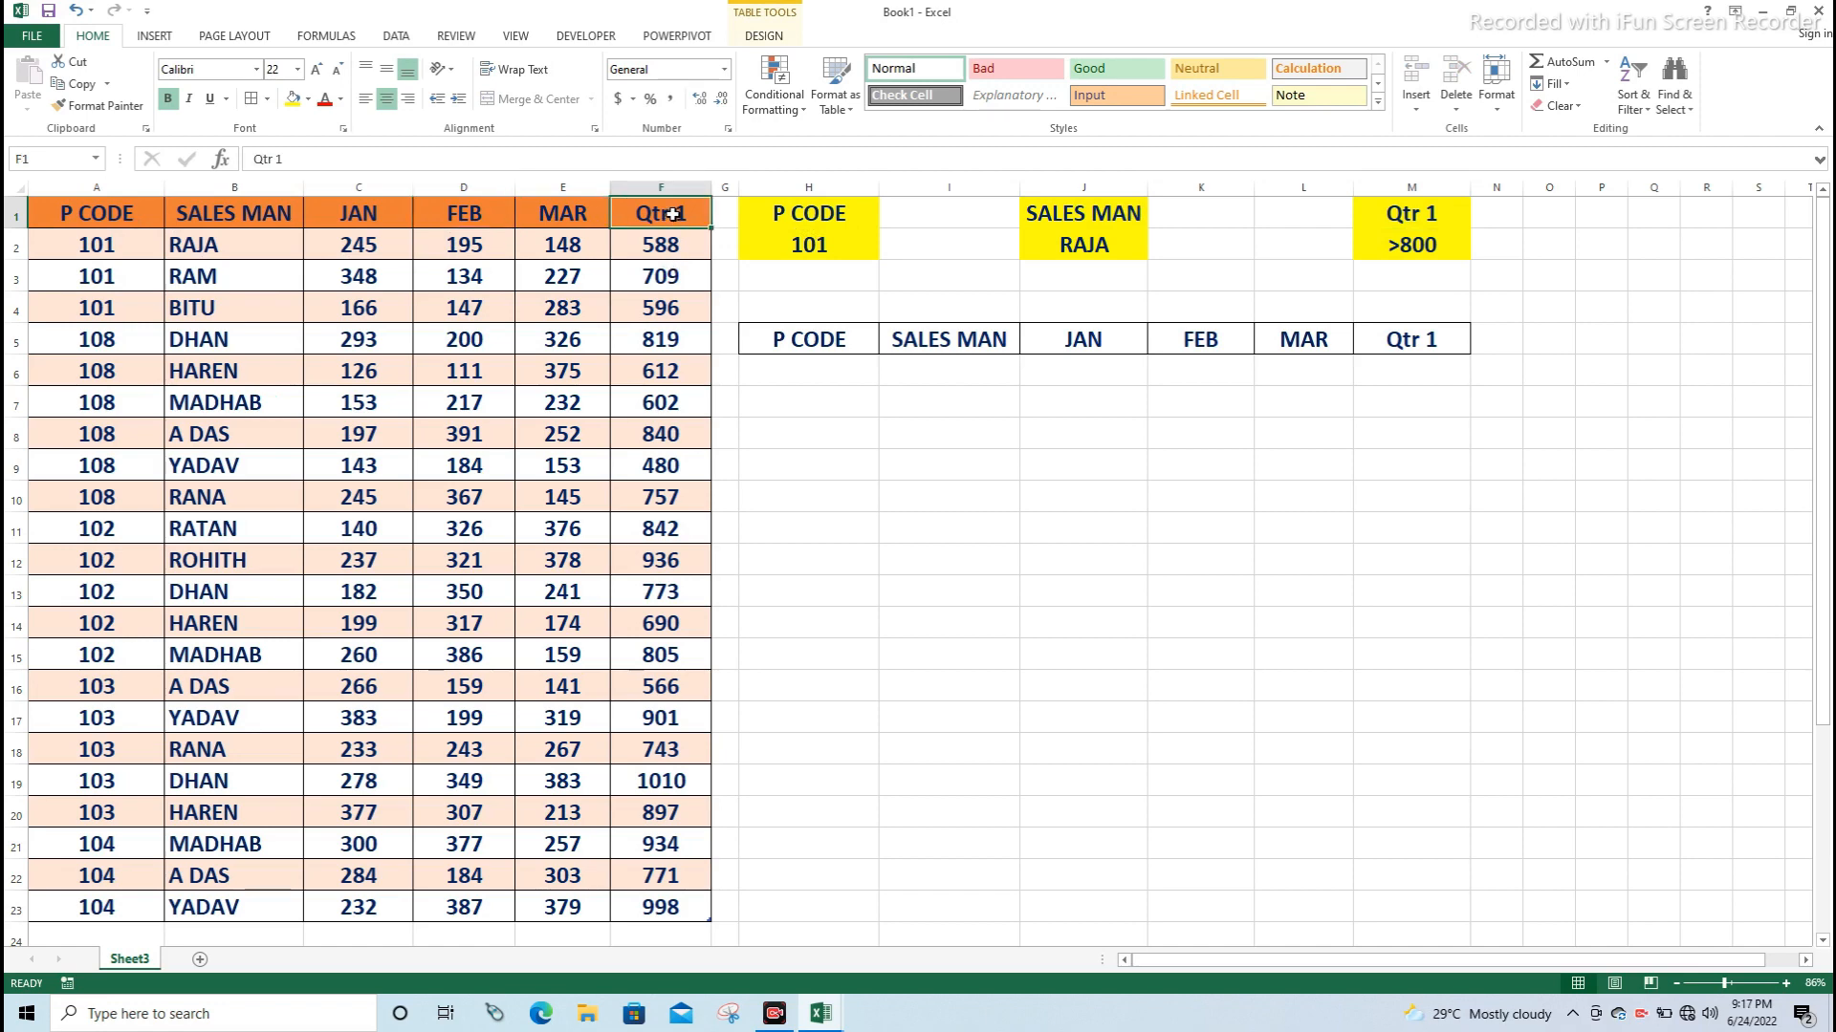
{"action": "left_click", "coordinate": [1431, 215]}
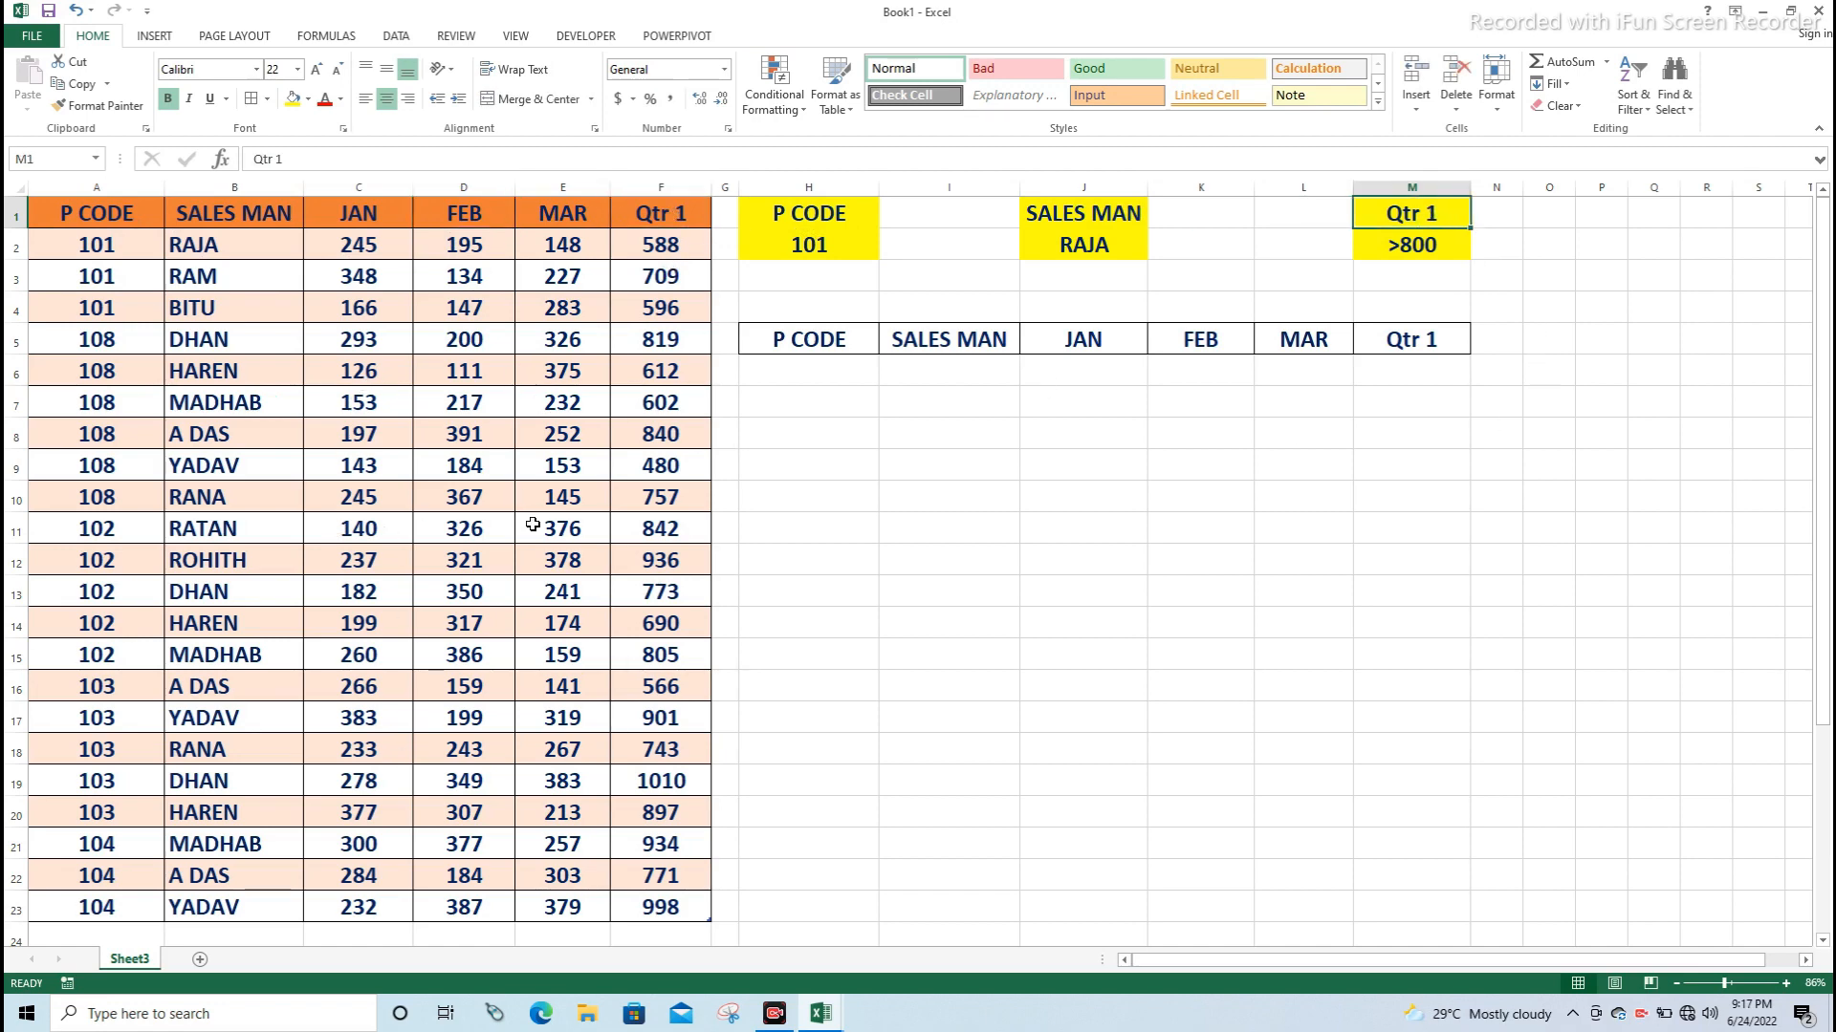
{"action": "left_click", "coordinate": [802, 210]}
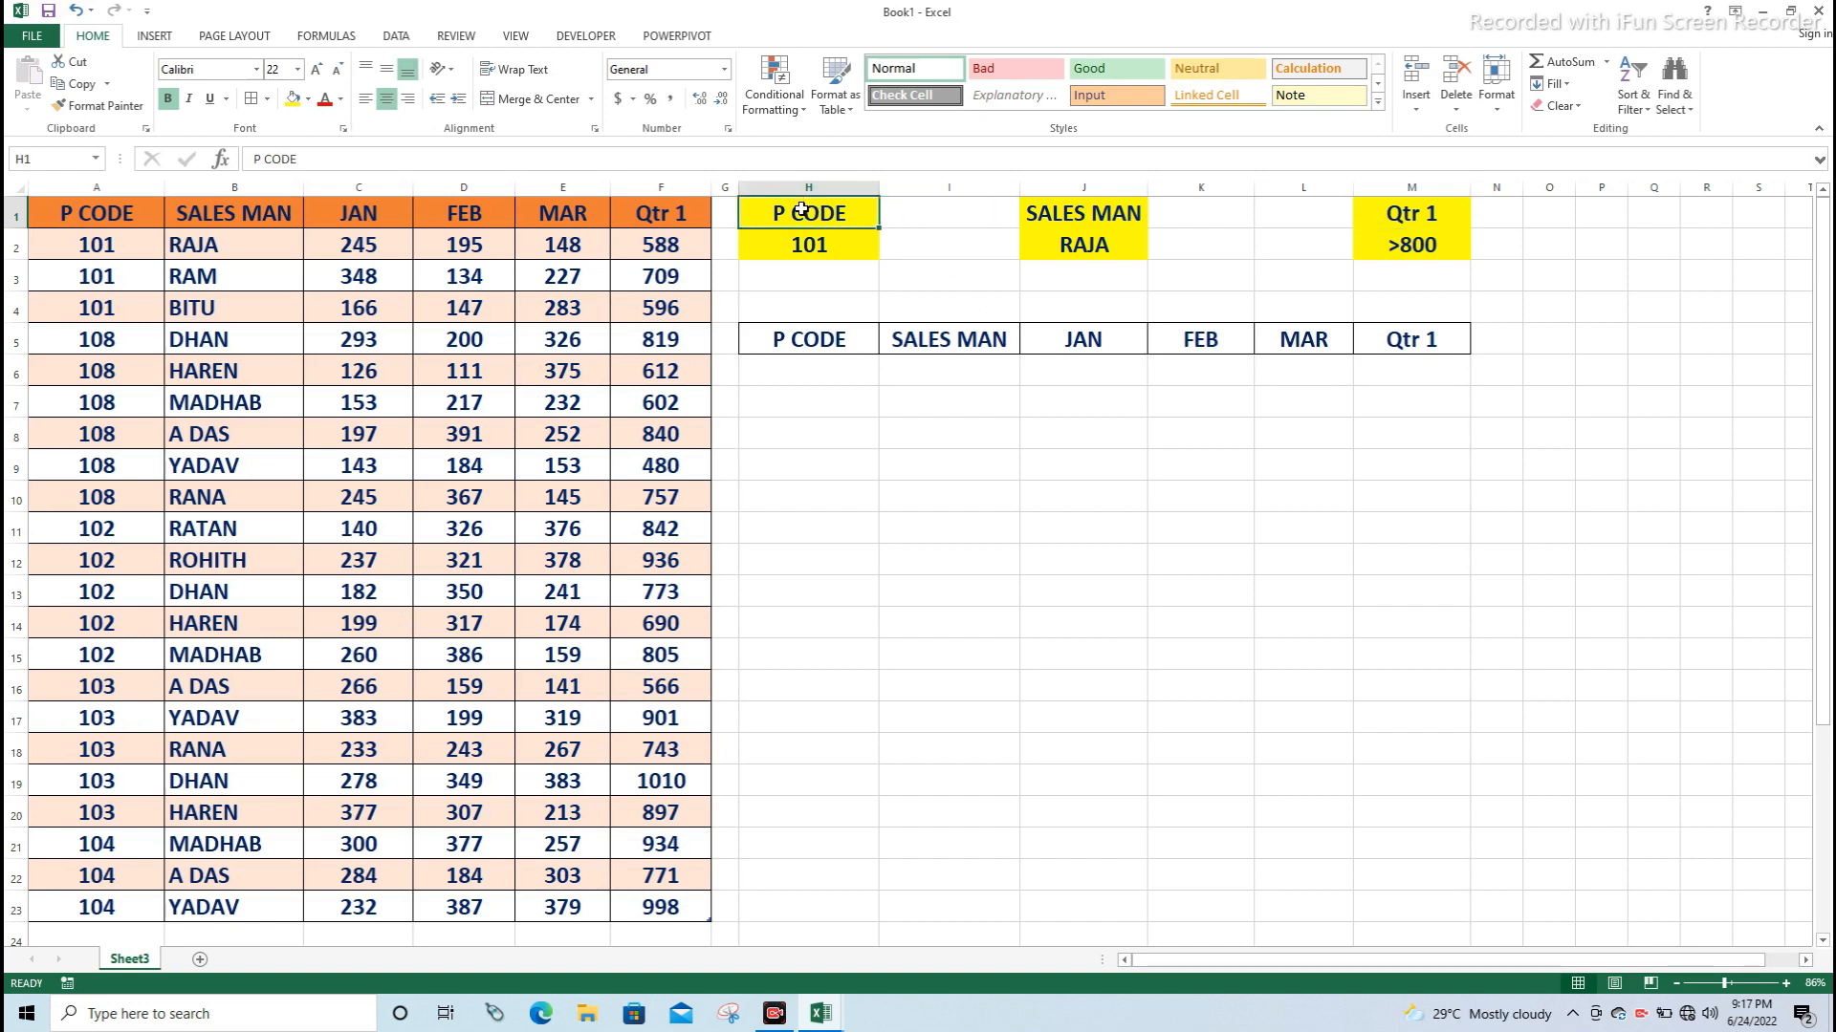
{"action": "left_click", "coordinate": [1033, 212]}
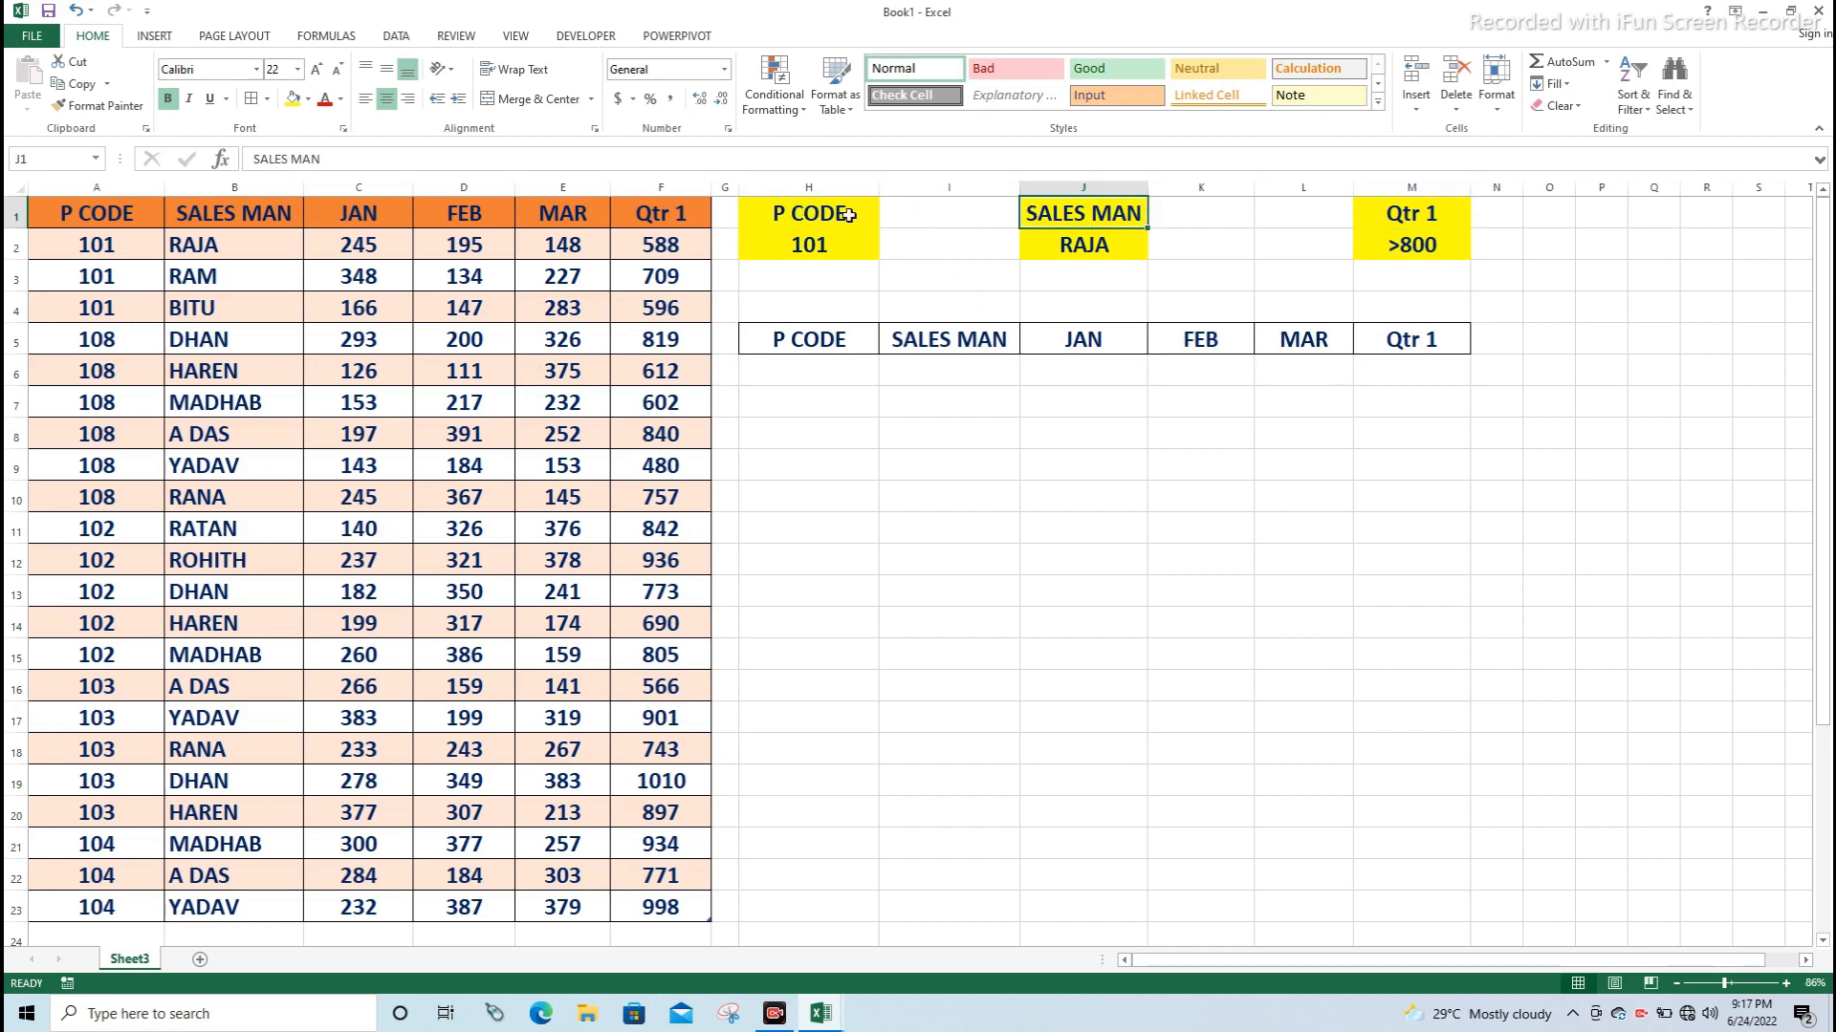
{"action": "left_click", "coordinate": [787, 216]}
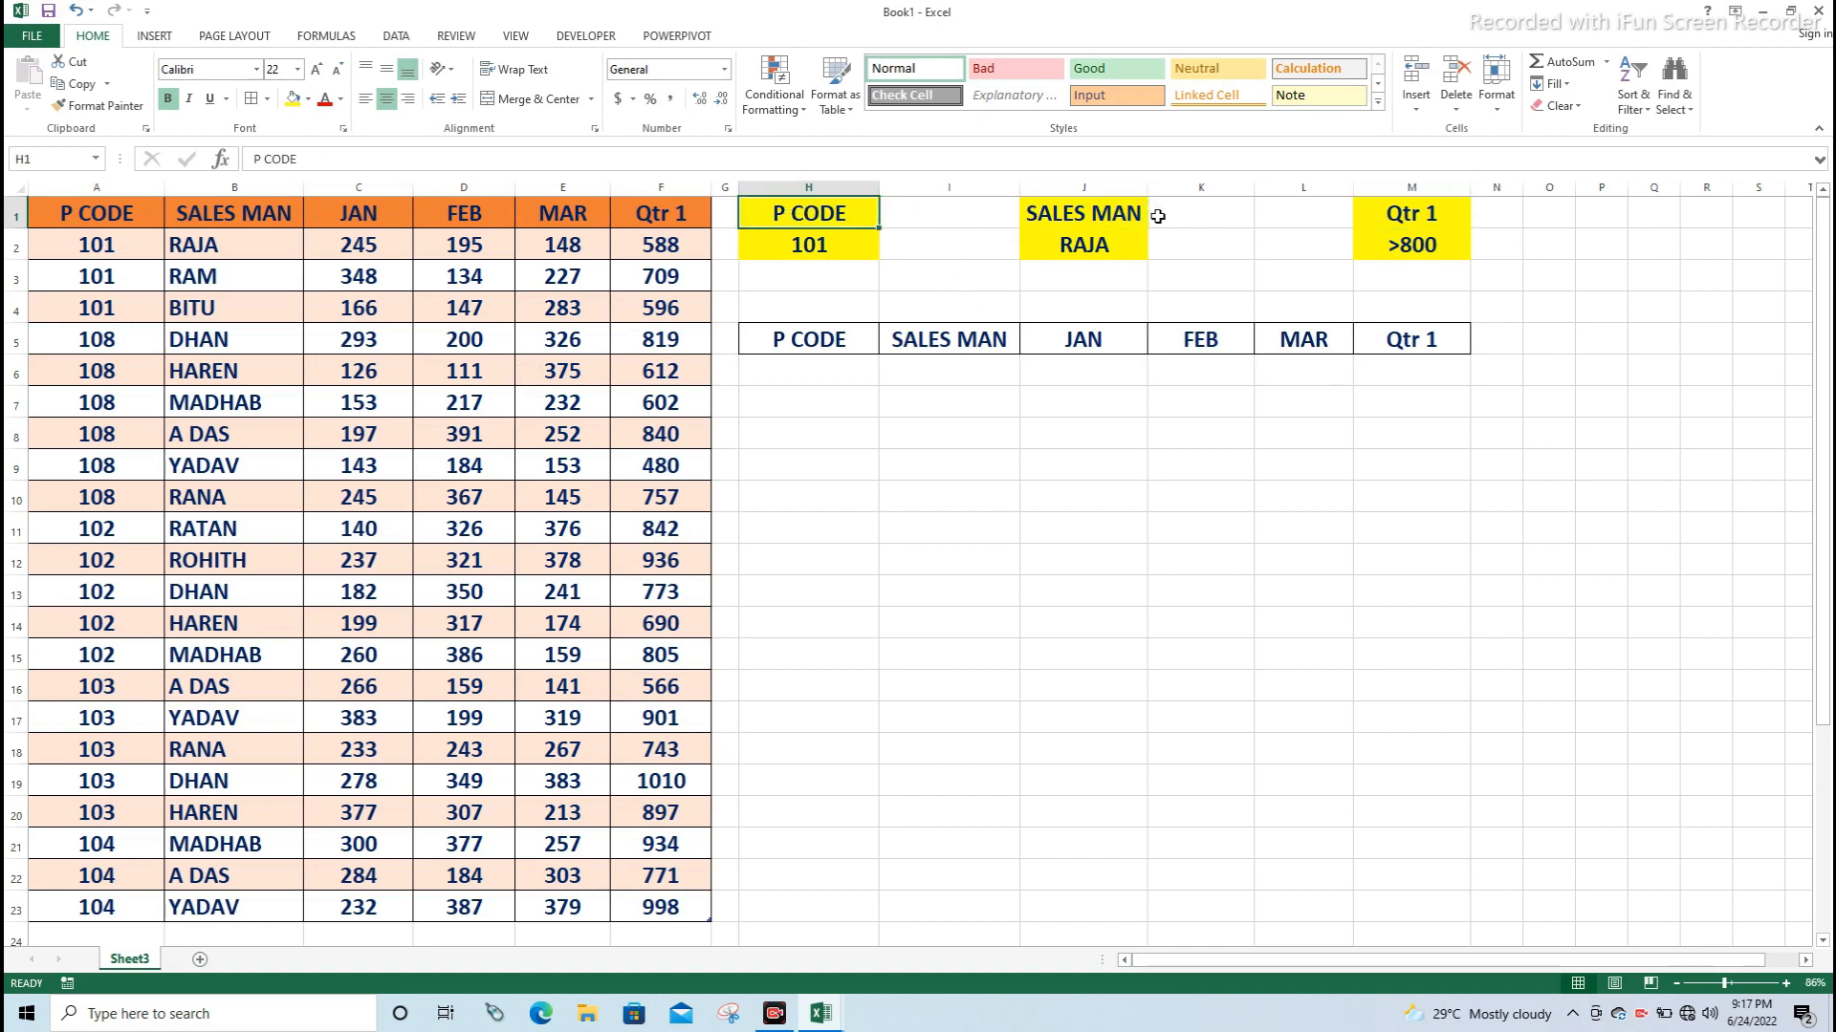
{"action": "left_click", "coordinate": [1078, 215]}
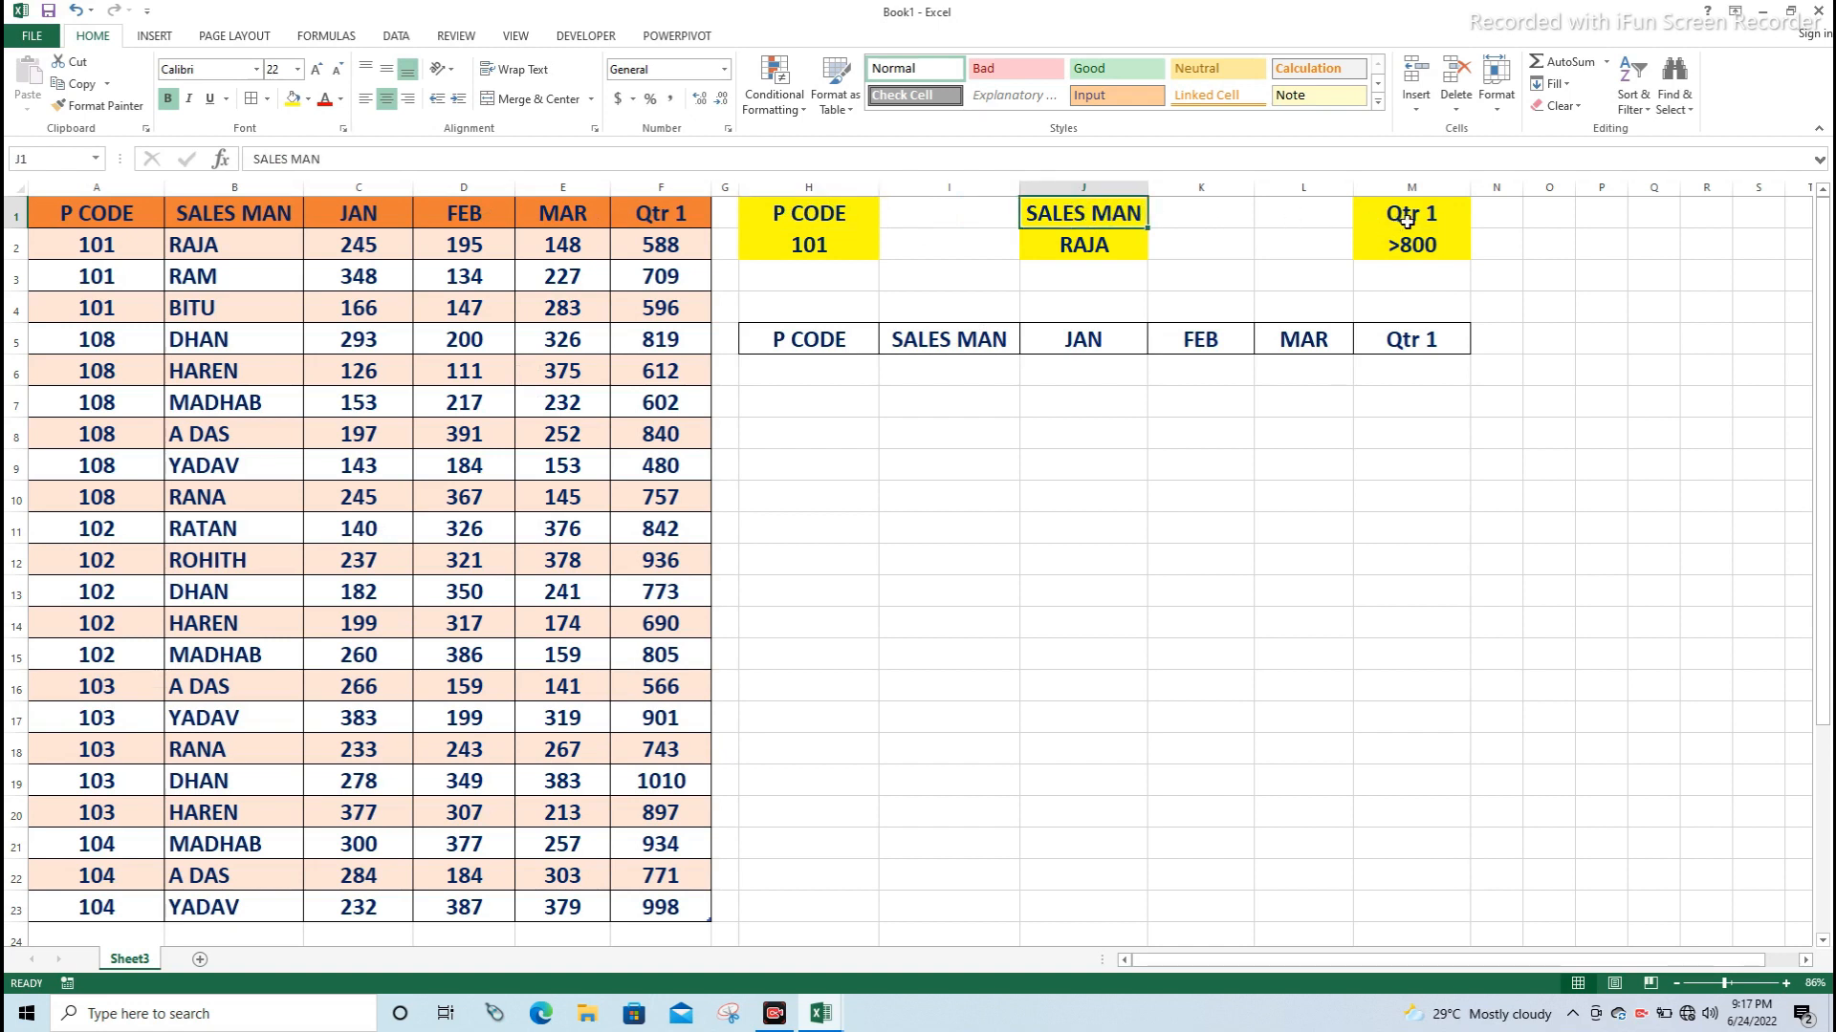
{"action": "left_click", "coordinate": [1409, 220]}
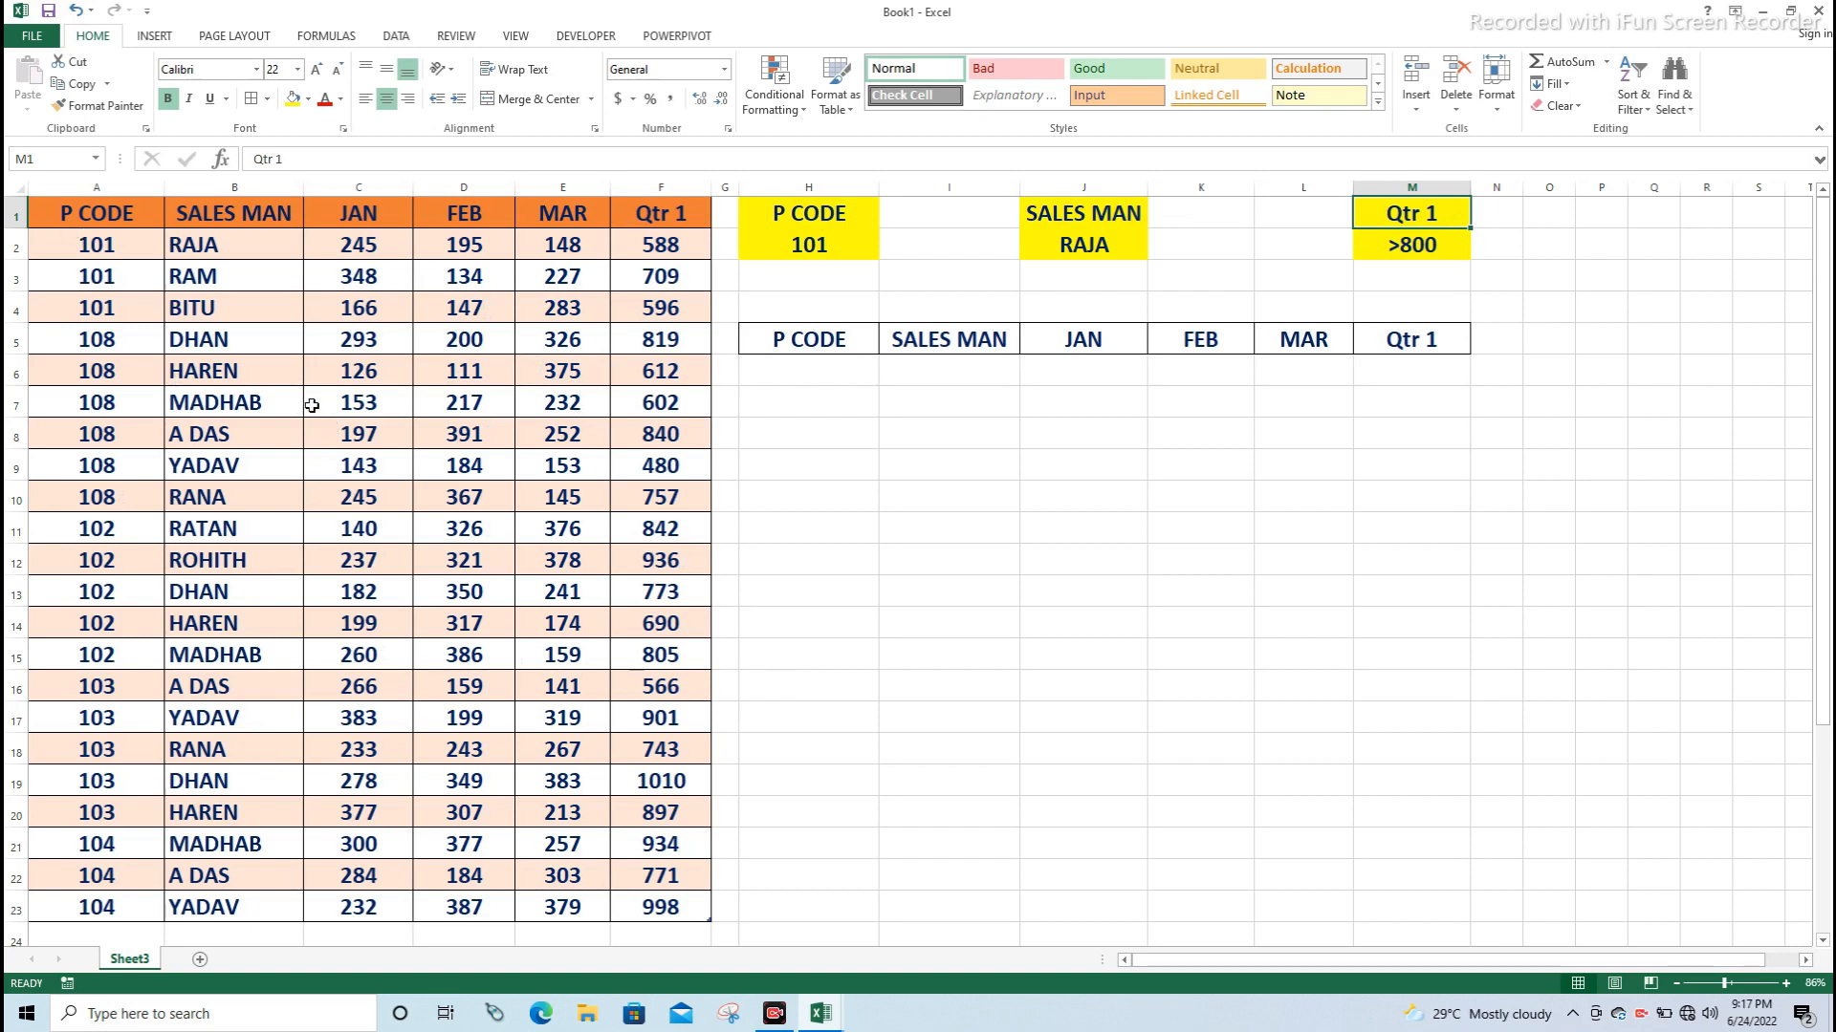
- Open the Advanced Filter settings for the sales table
{"action": "left_click", "coordinate": [275, 398]}
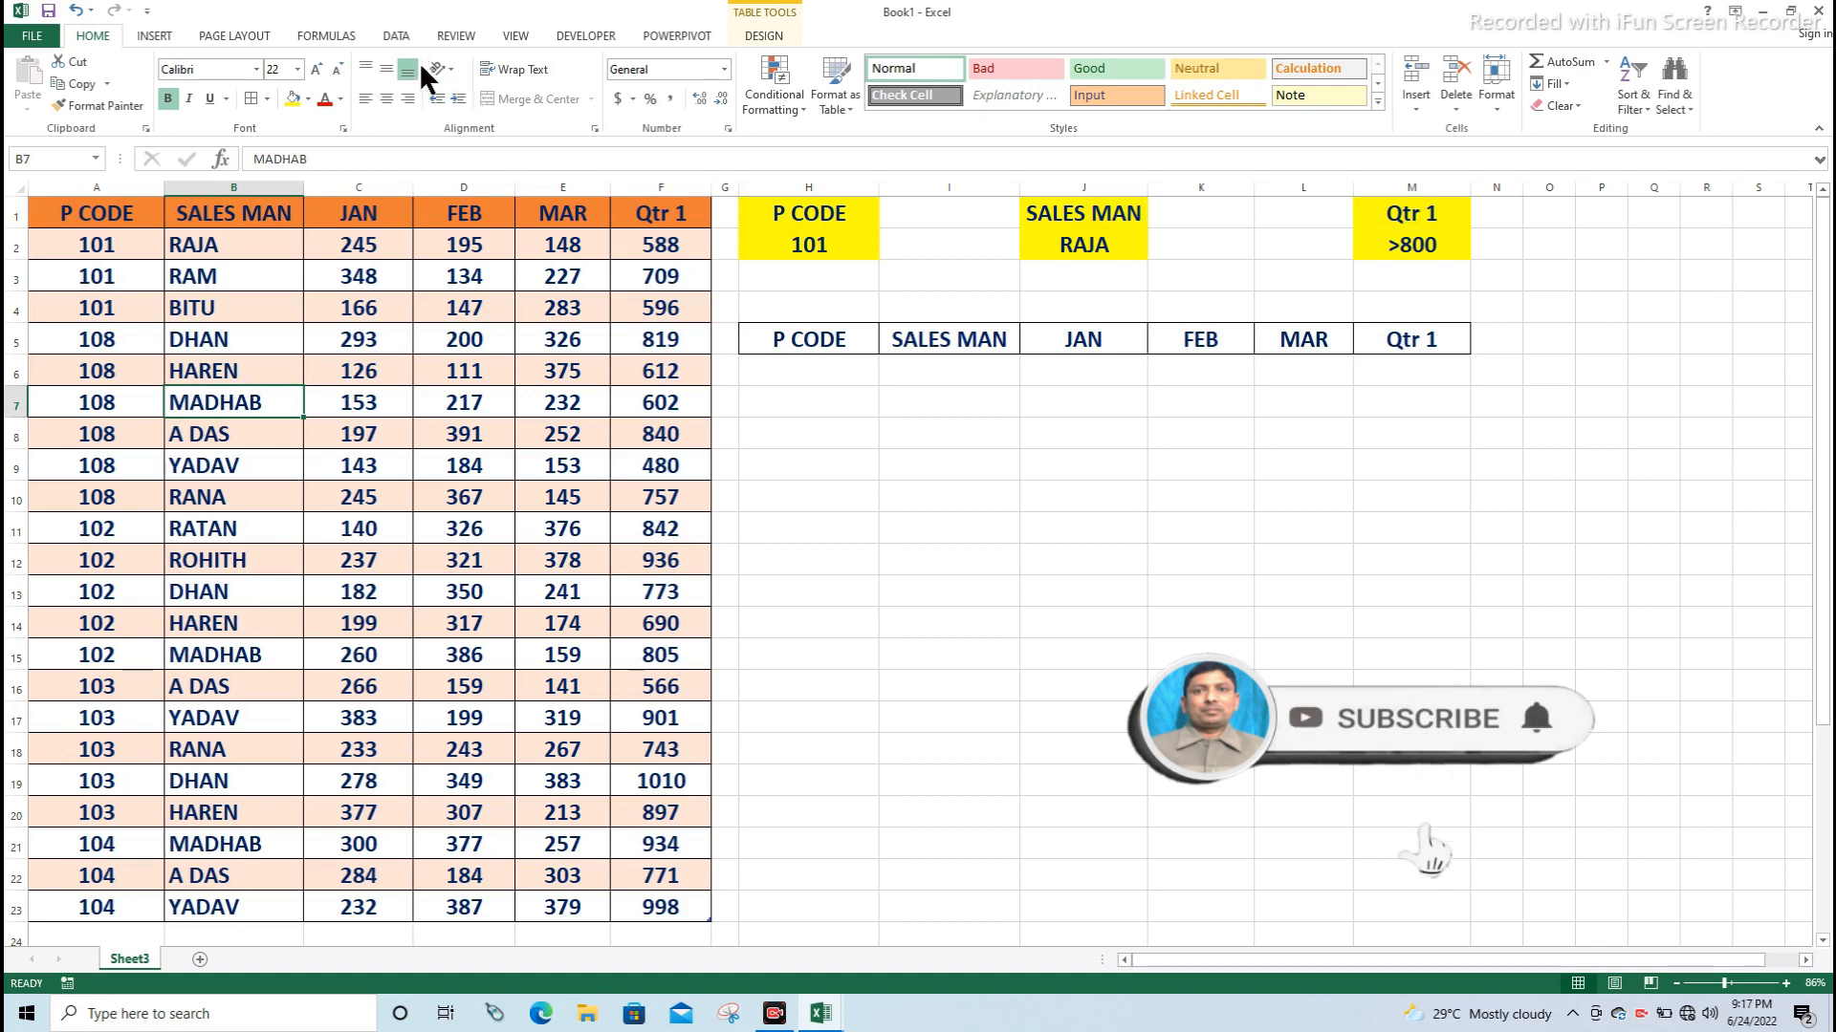
{"action": "left_click", "coordinate": [403, 32]}
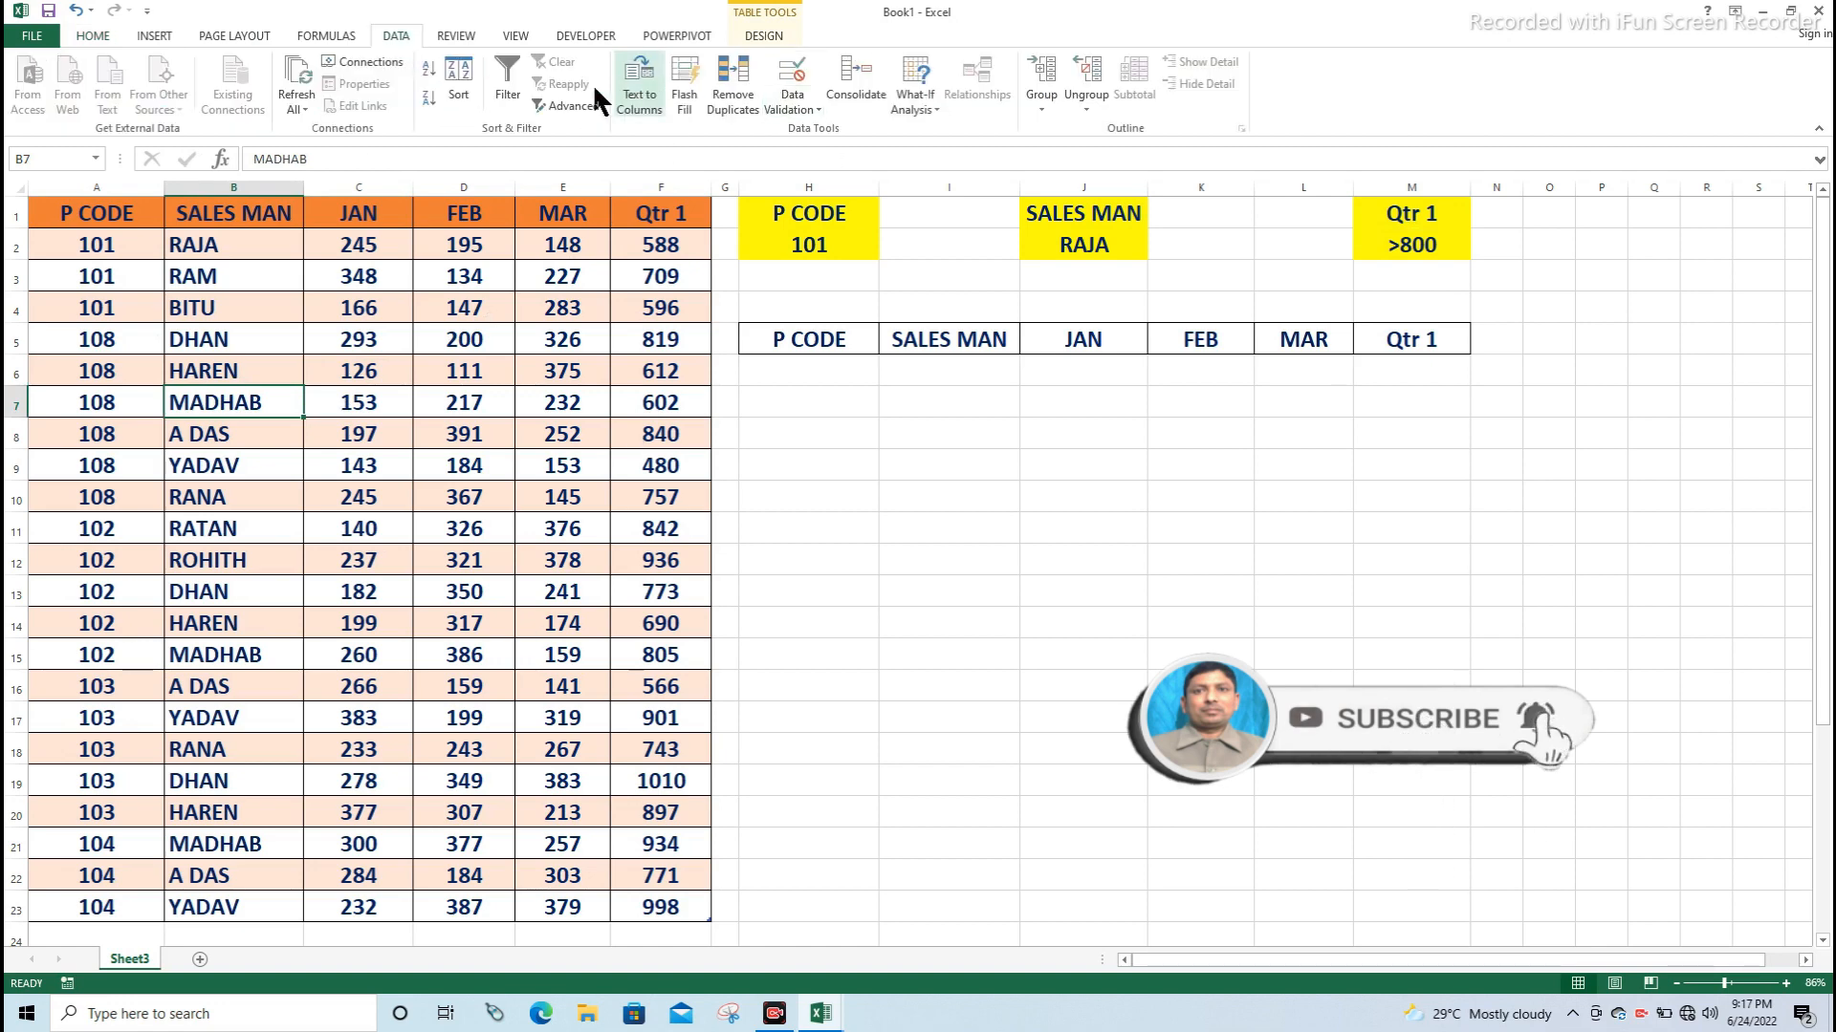
{"action": "left_click", "coordinate": [573, 105]}
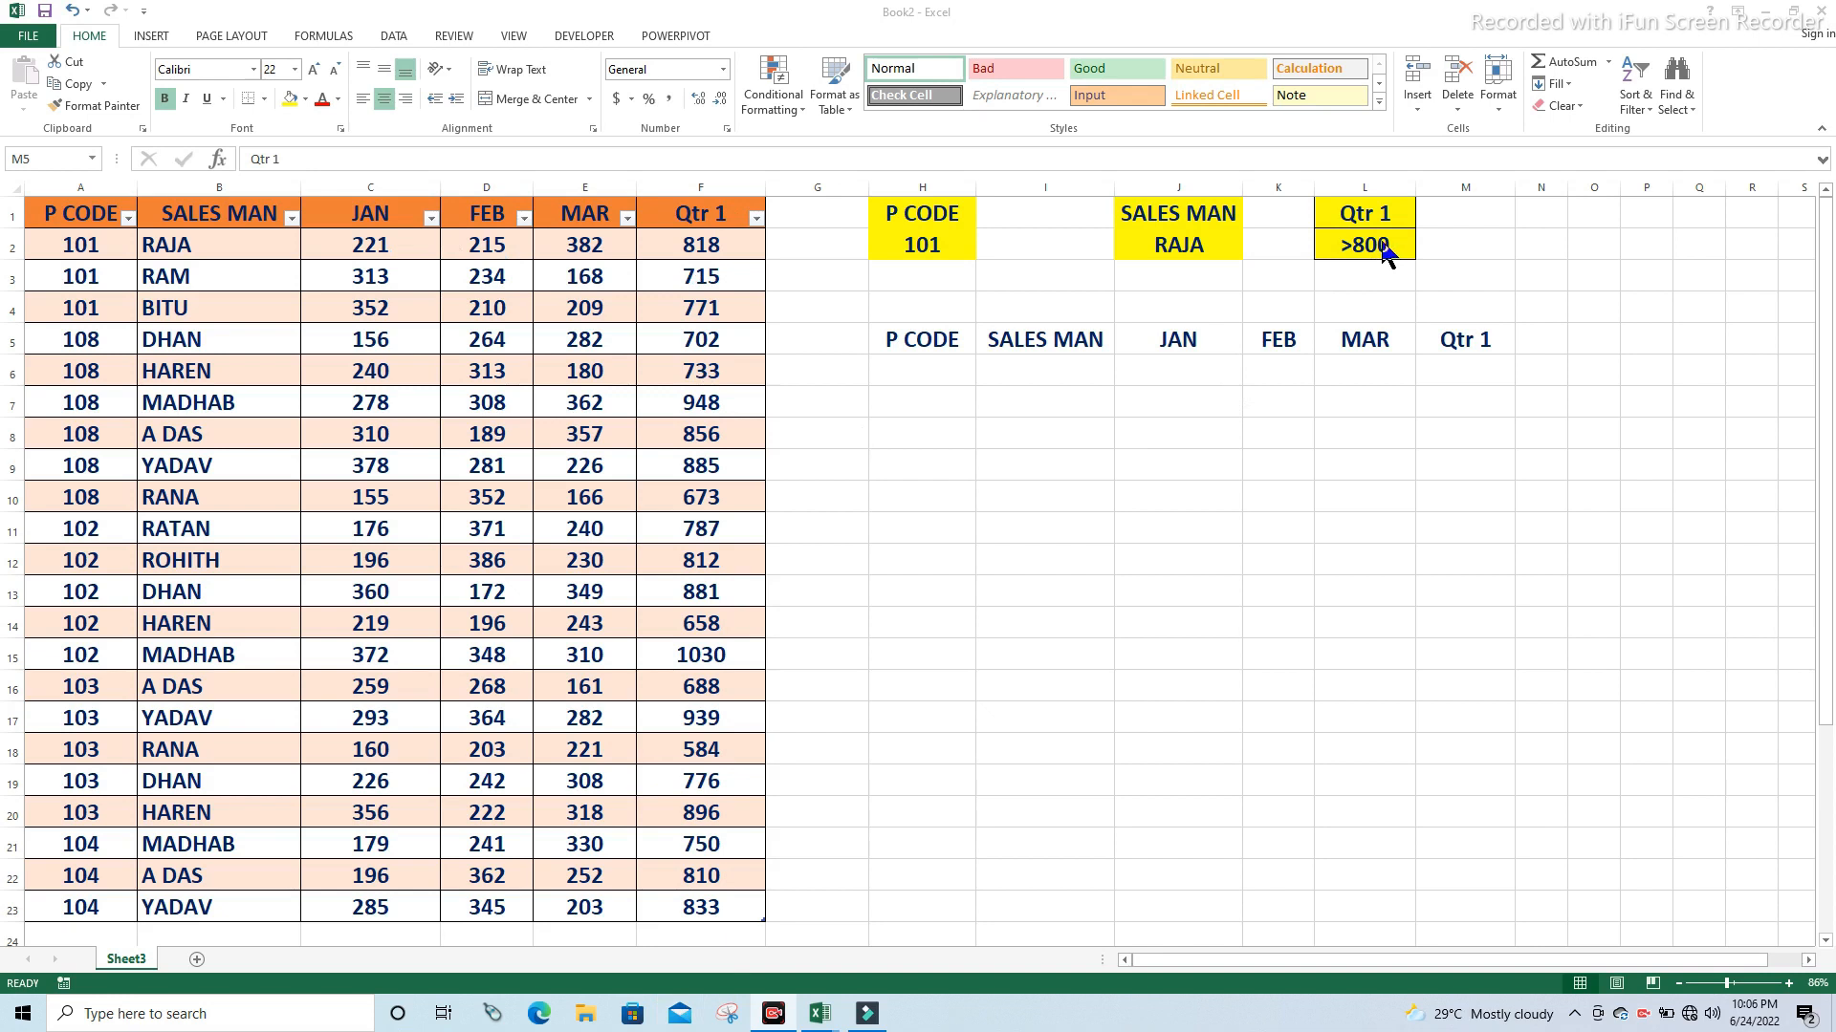
{"action": "left_click", "coordinate": [1215, 459]}
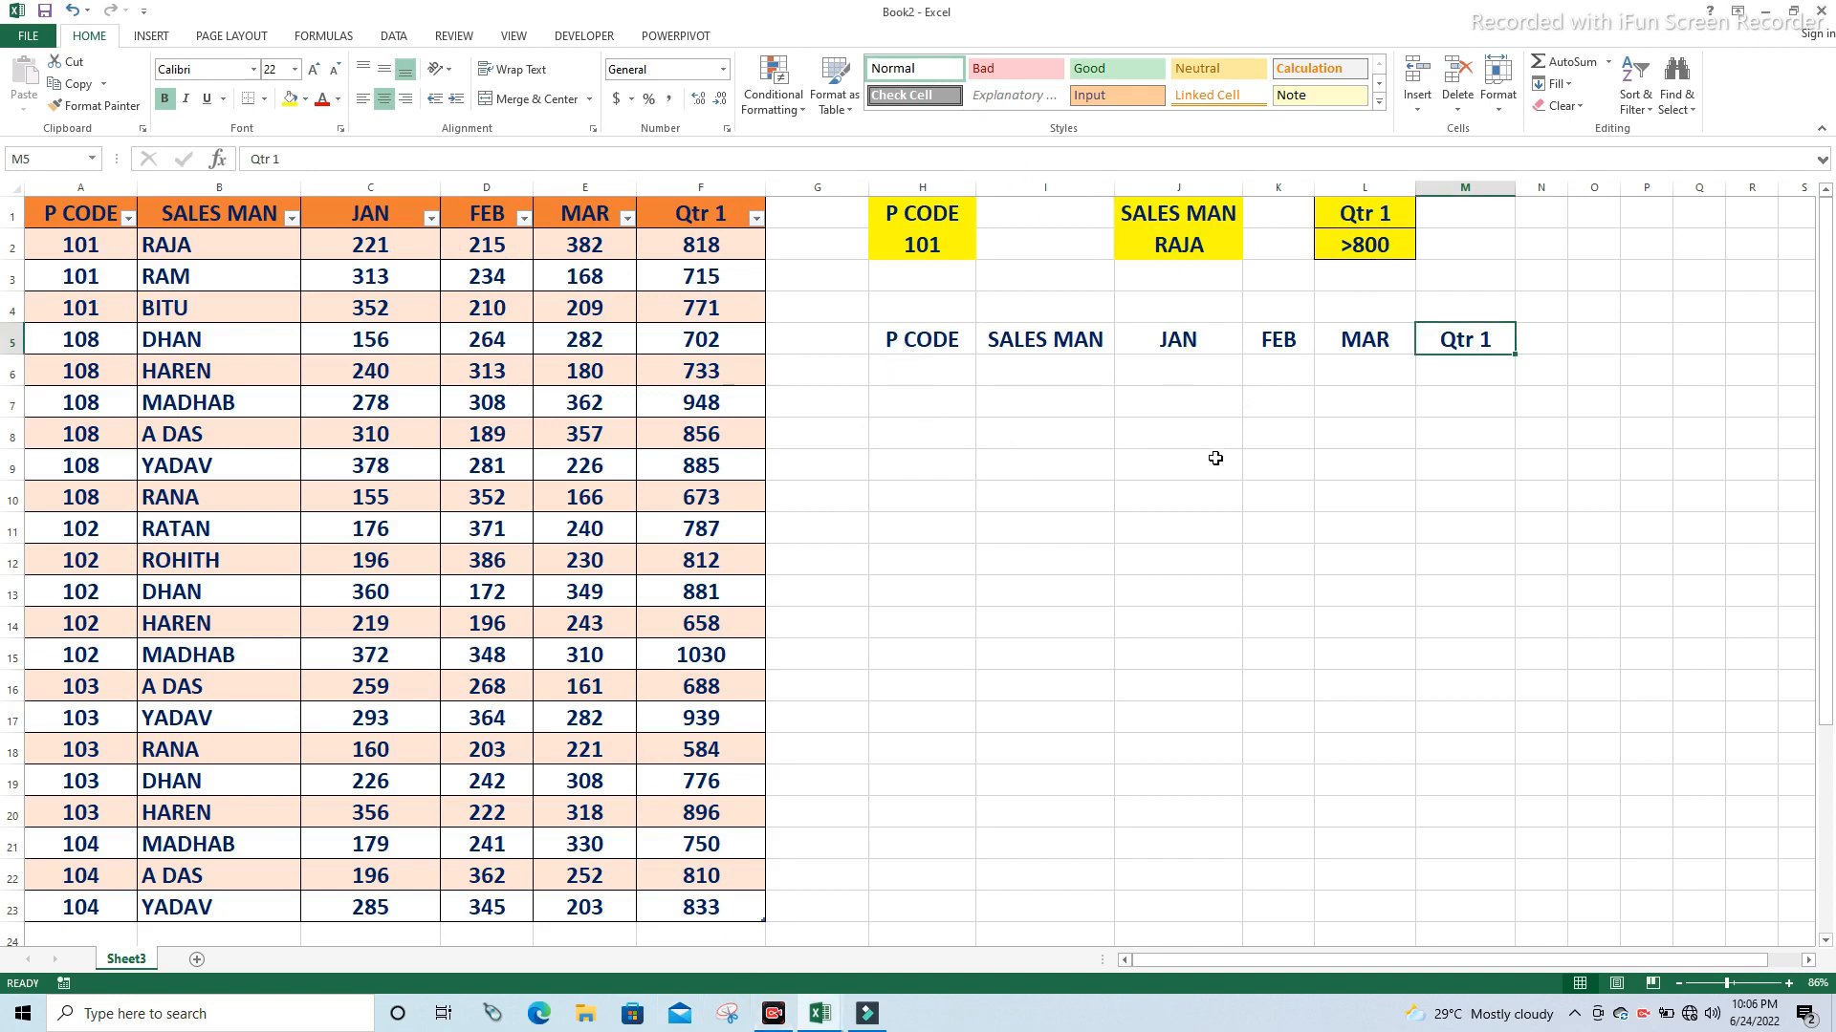
{"action": "left_click", "coordinate": [1039, 501]}
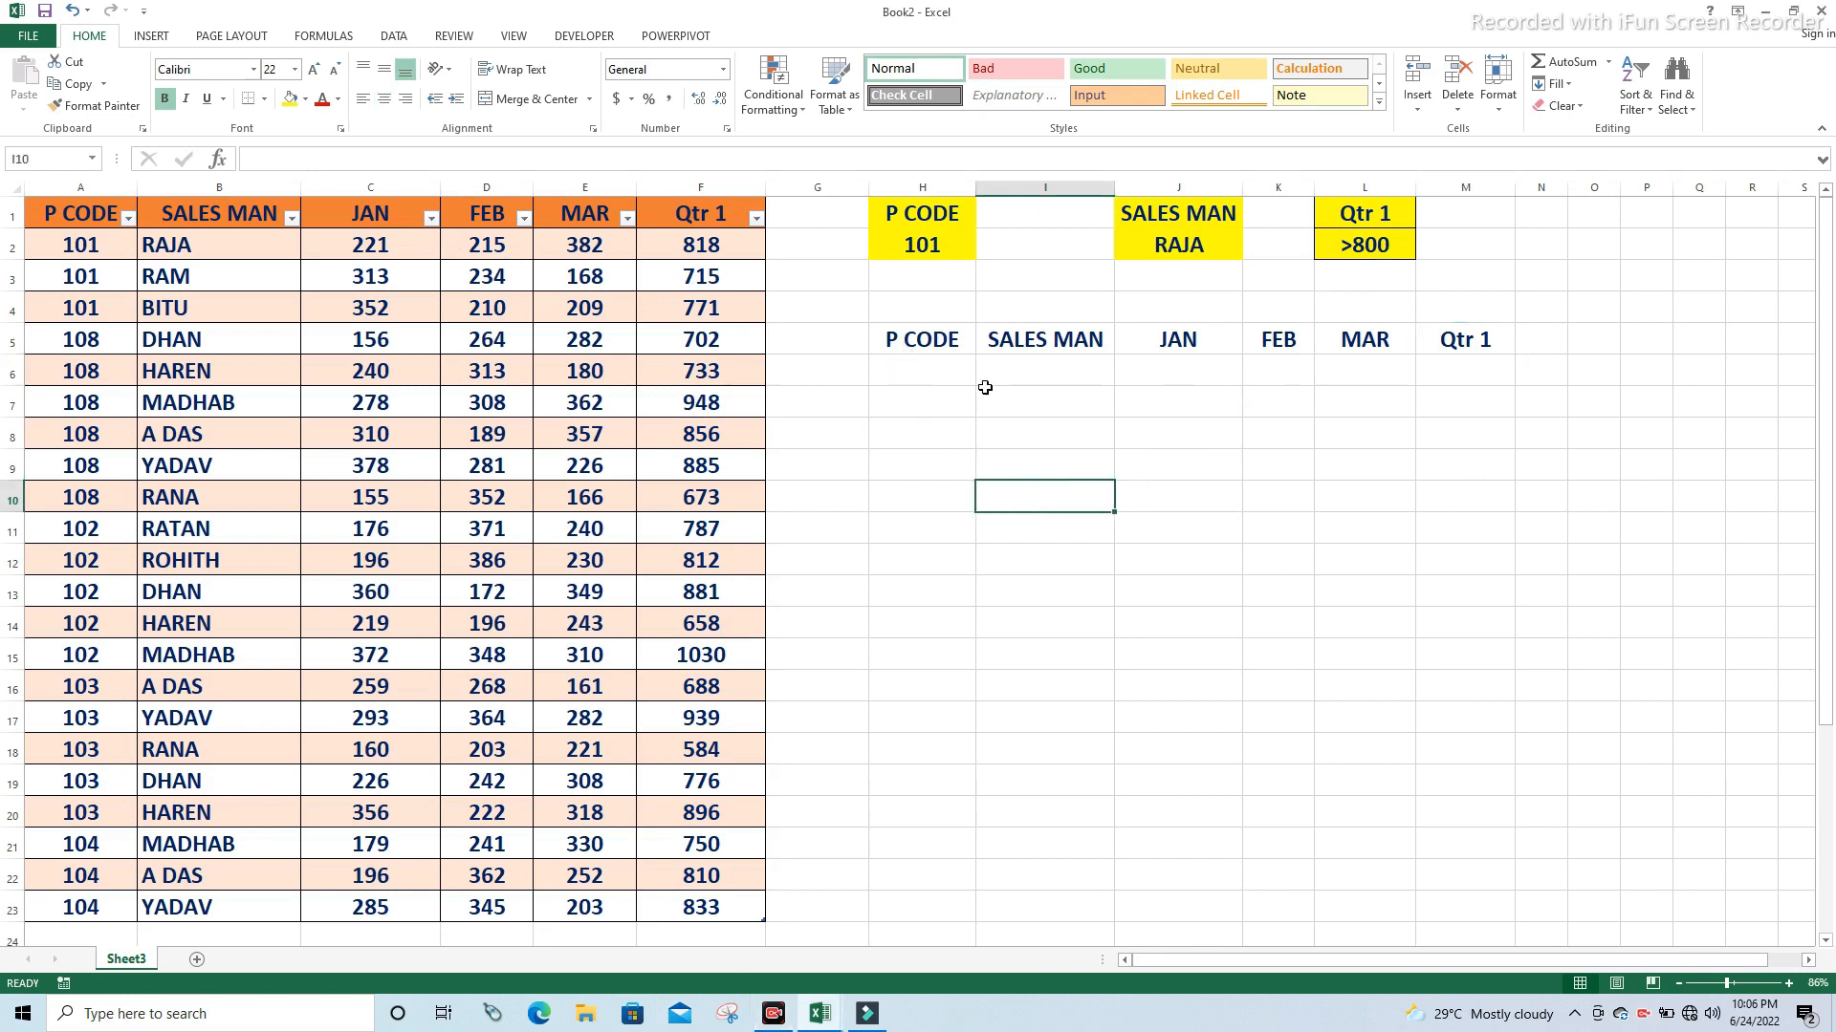
{"action": "left_click", "coordinate": [901, 341]}
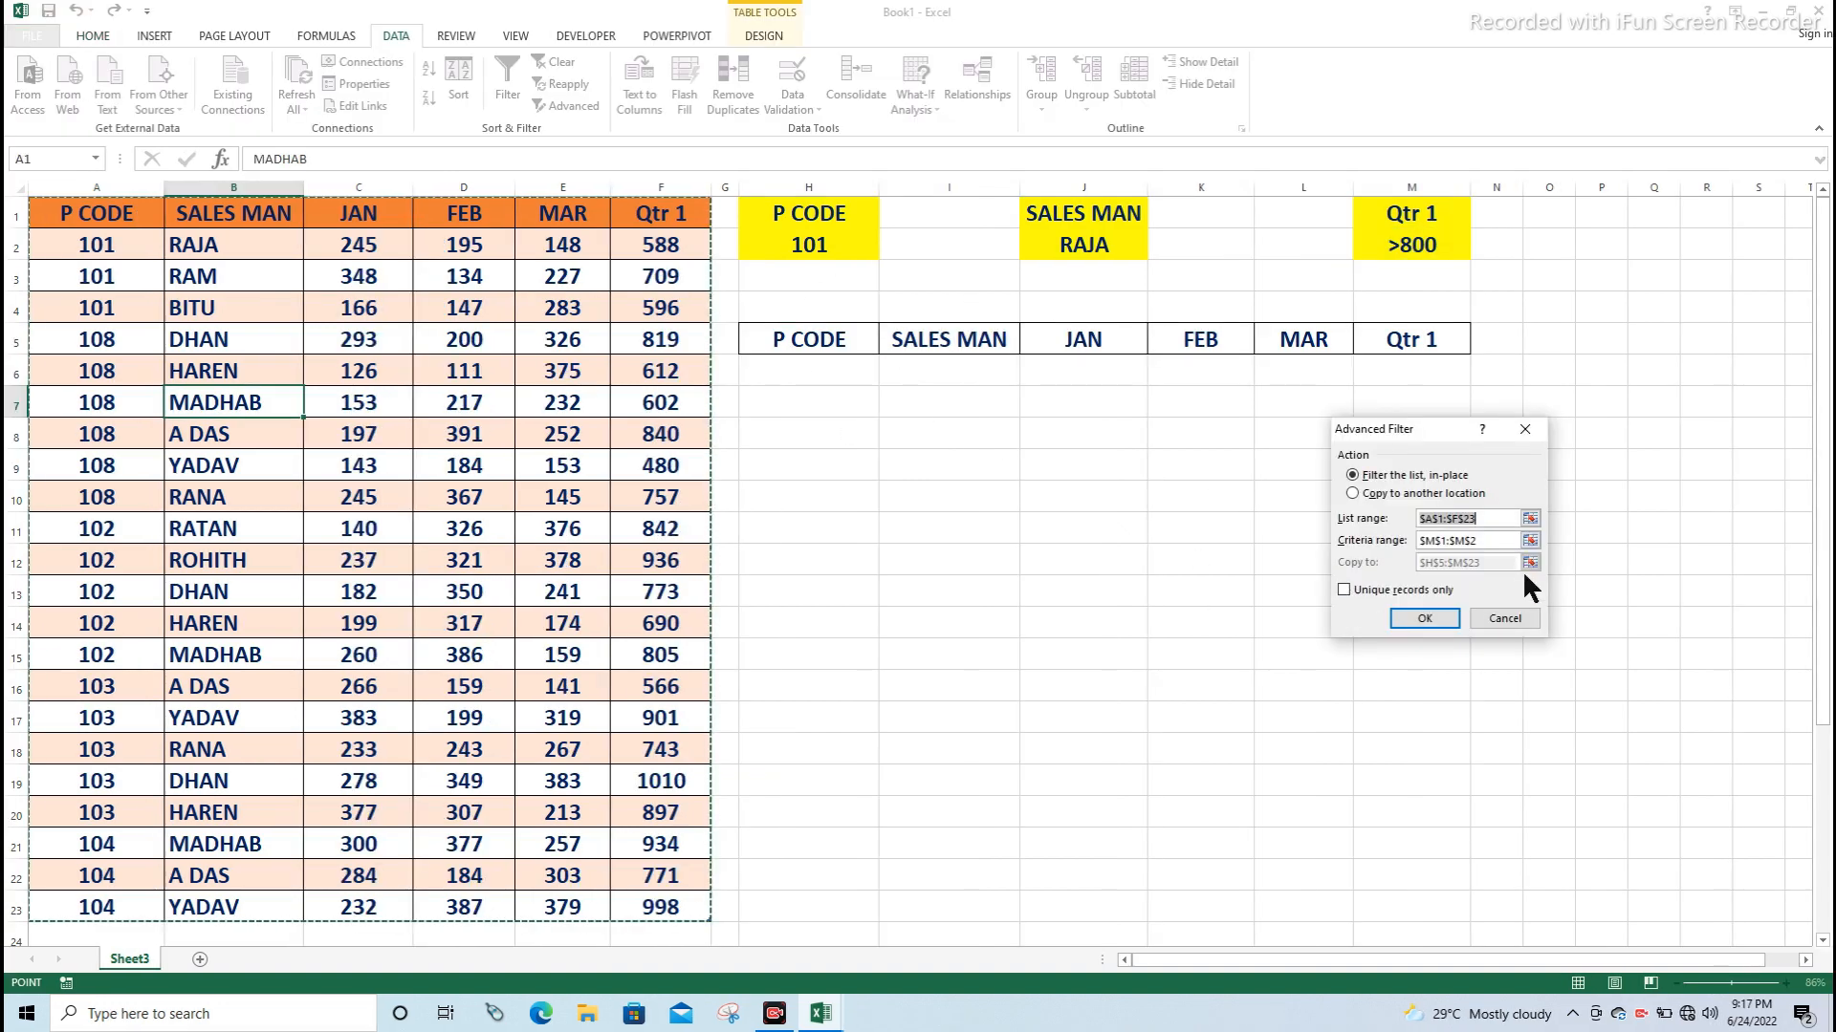
- Set the Advanced Filter's criteria range to the Qtr 1 >800 block in M1:M2
{"action": "left_click", "coordinate": [1532, 538]}
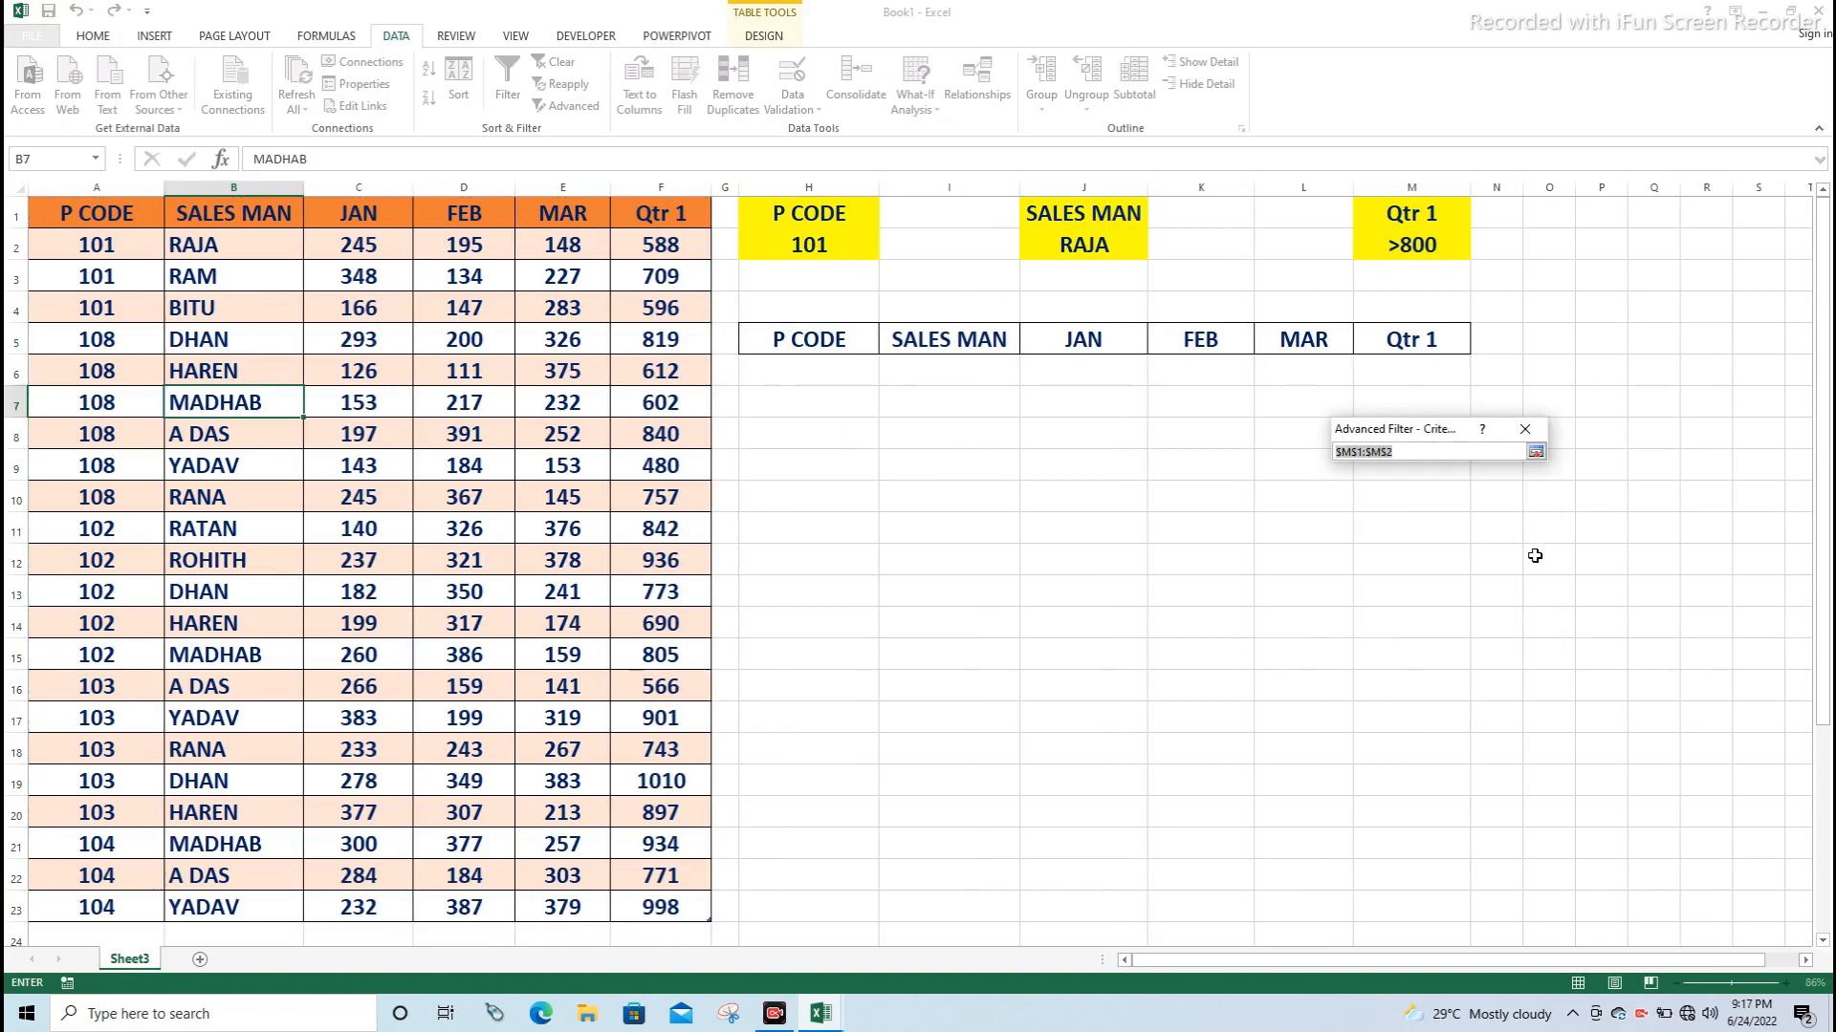
{"action": "left_click_drag", "start_coordinate": [1398, 212], "coordinate": [1402, 247]}
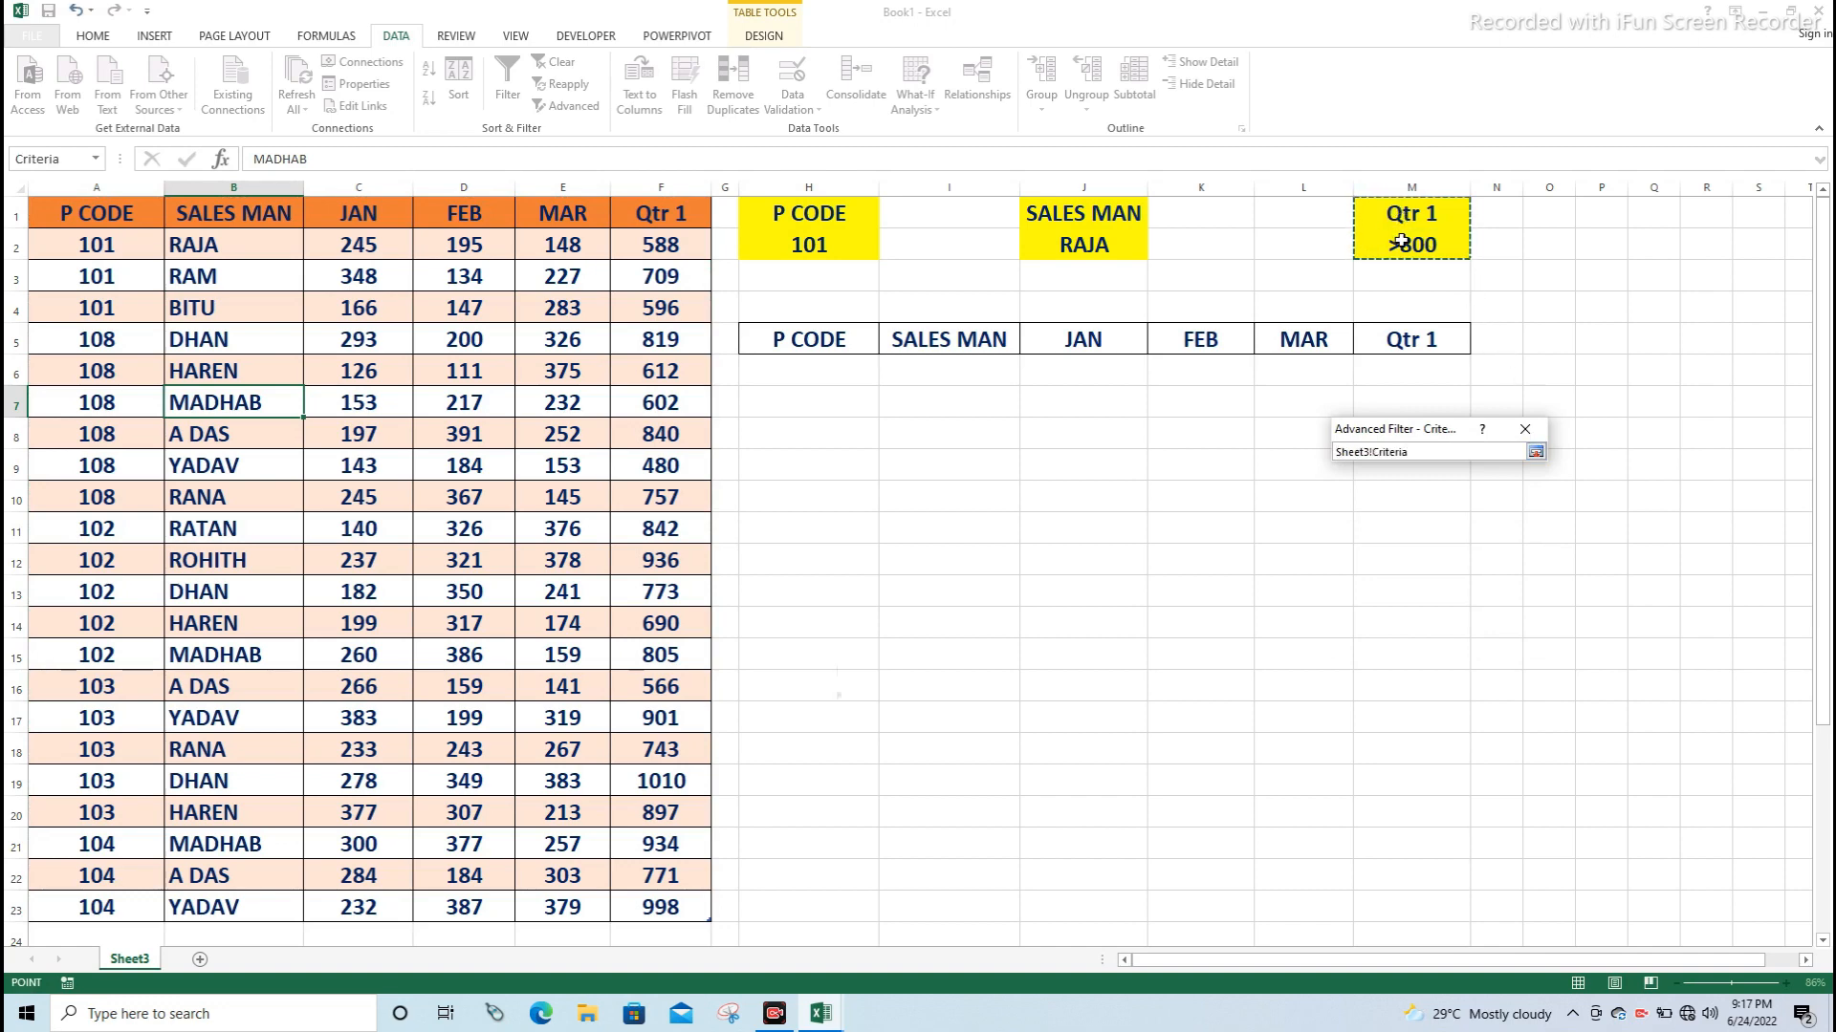
{"action": "left_click", "coordinate": [1536, 451]}
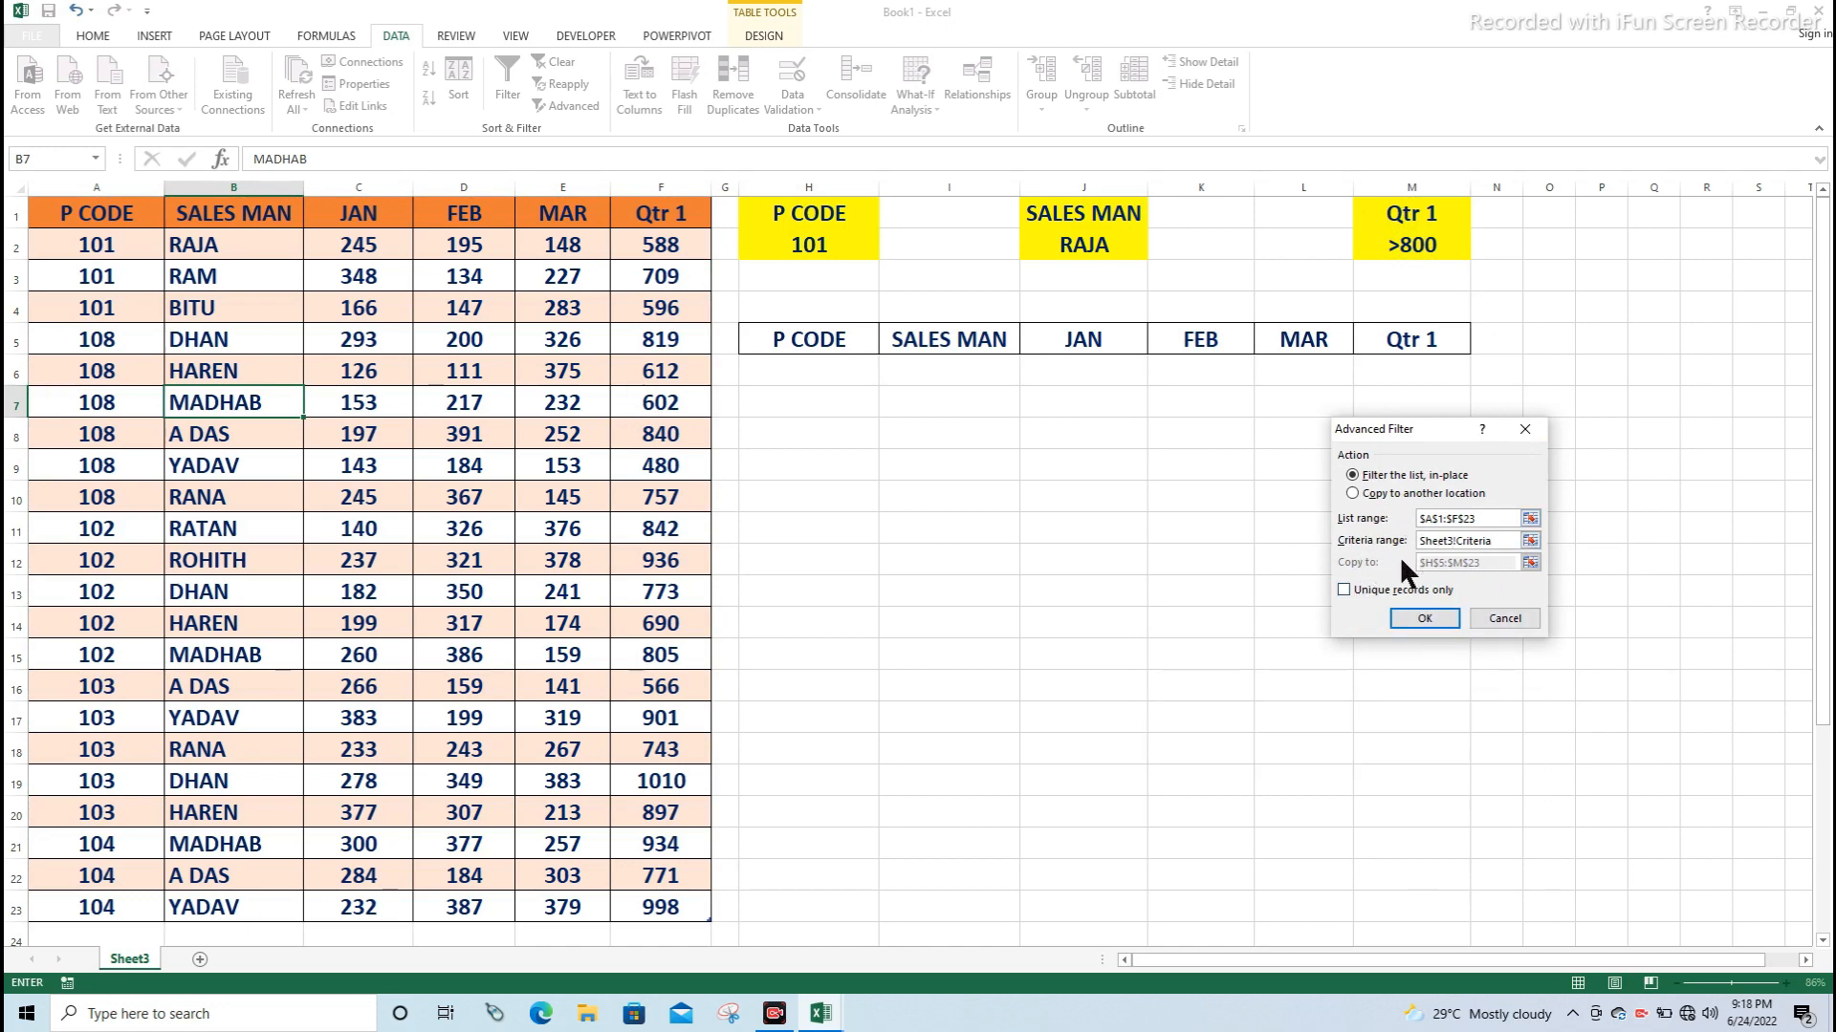
- Choose to copy to another location, set the destination to H5:M23, and run the Advanced Filter
{"action": "left_click", "coordinate": [1373, 493]}
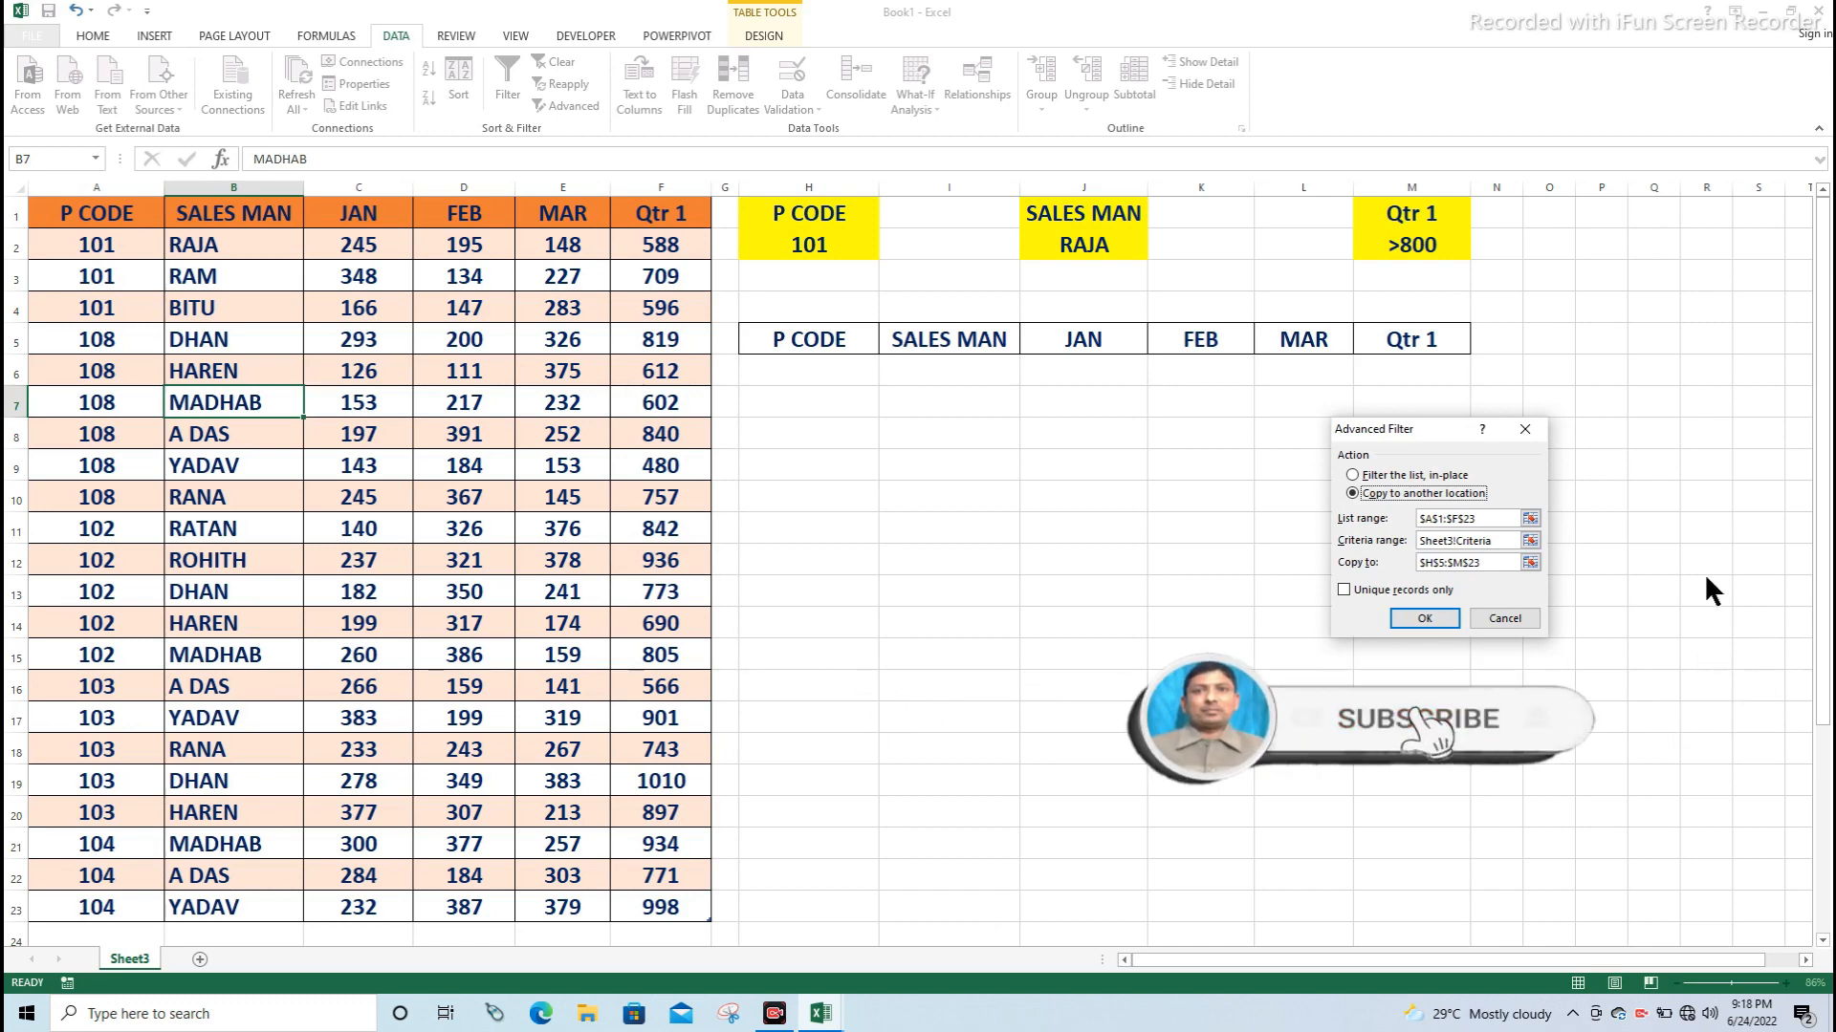
{"action": "left_click", "coordinate": [1530, 562]}
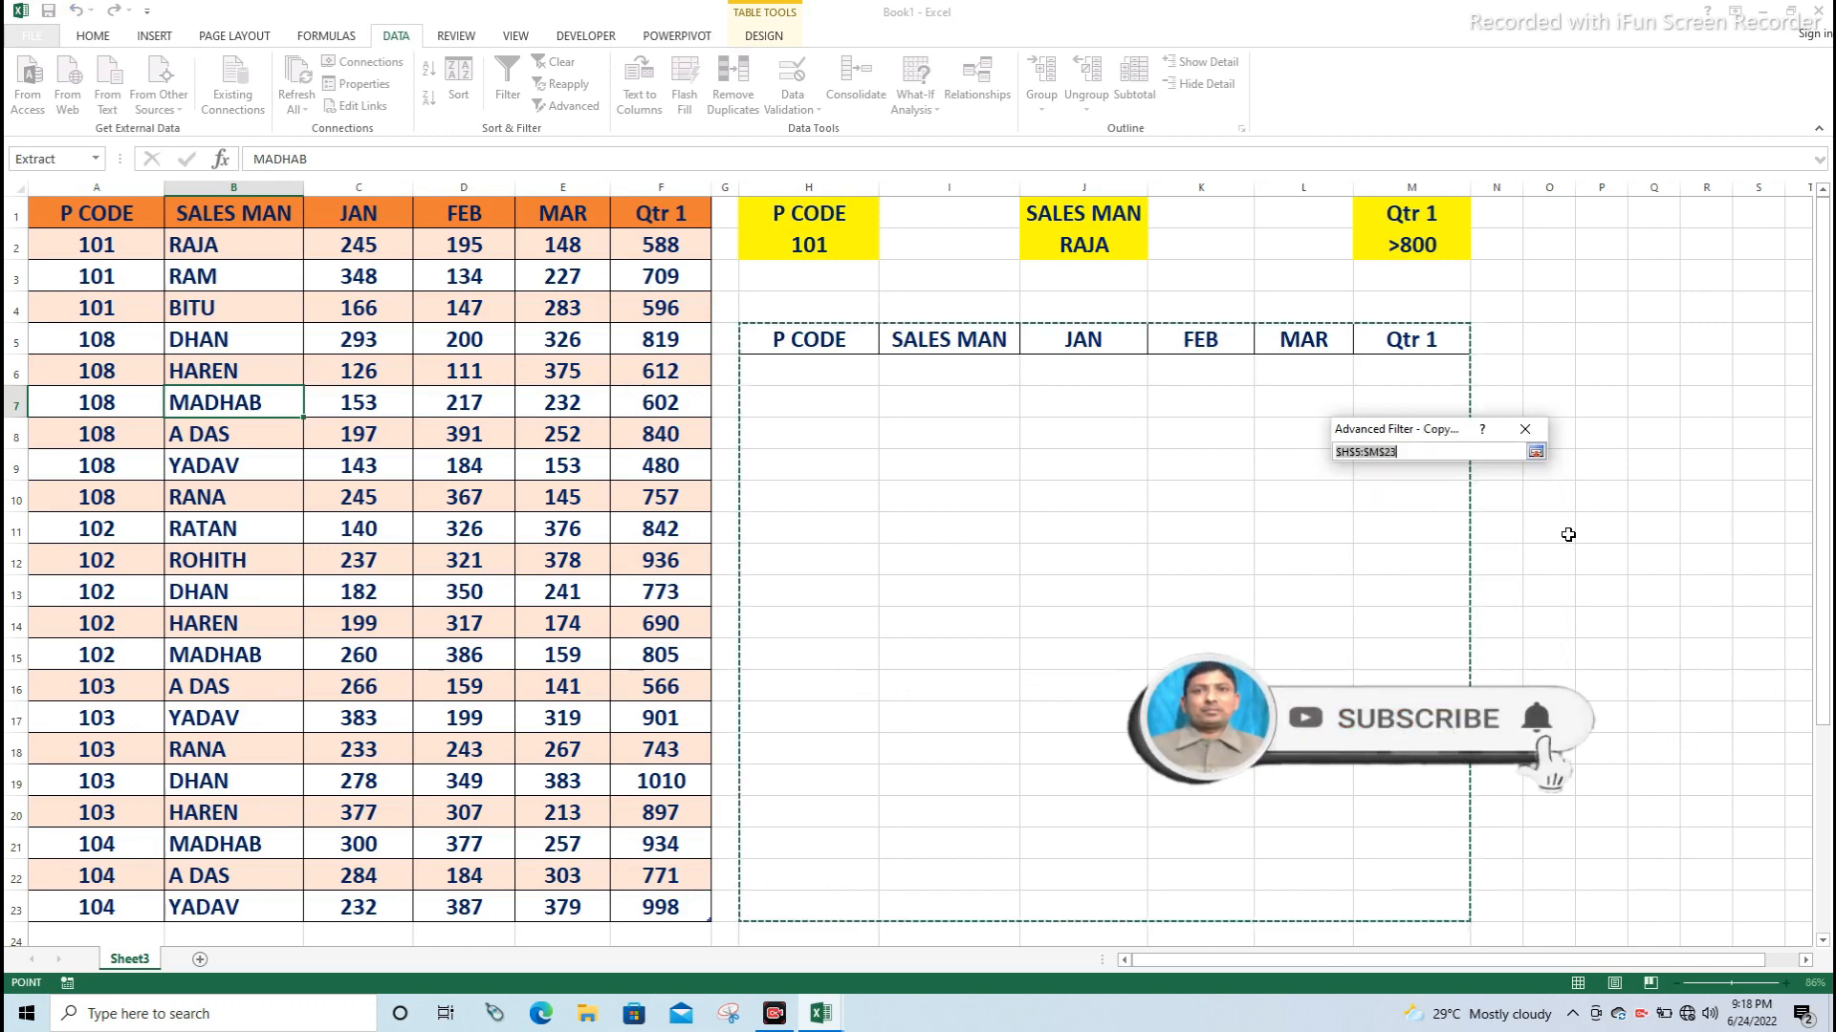
{"action": "left_click_drag", "start_coordinate": [810, 339], "coordinate": [1352, 893]}
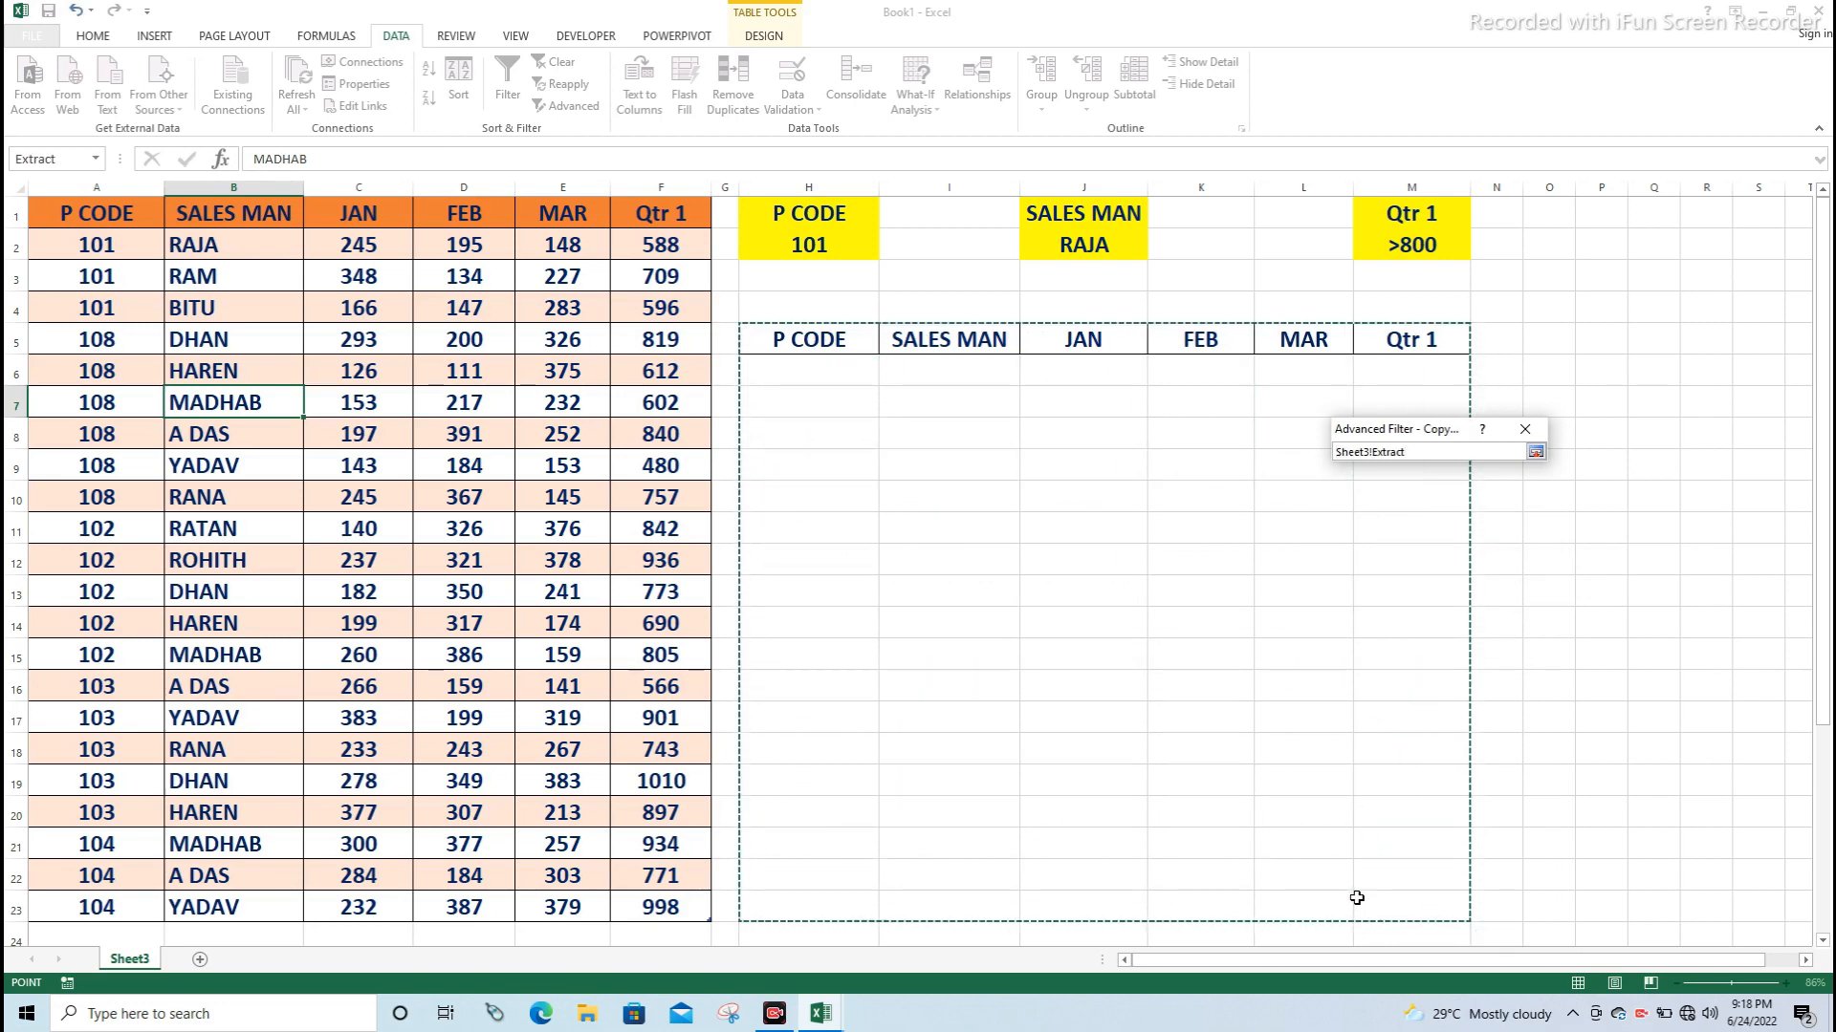
{"action": "left_click", "coordinate": [1535, 453]}
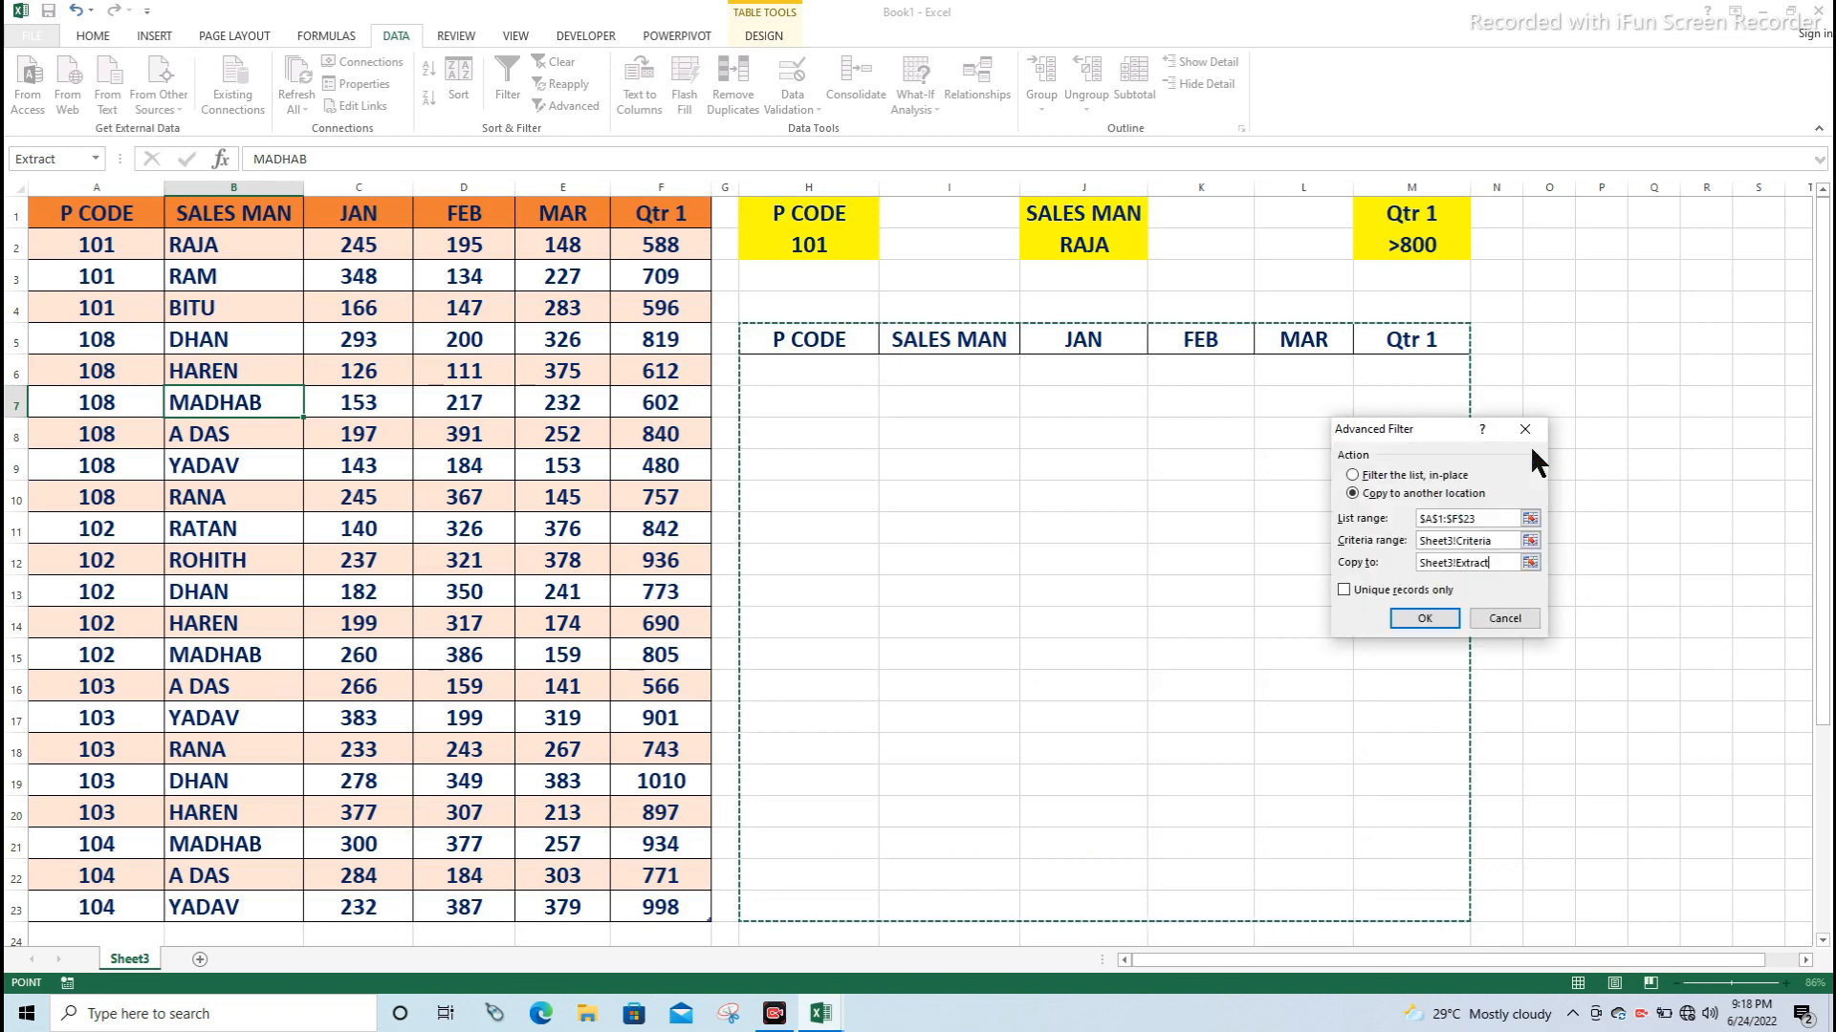
{"action": "left_click", "coordinate": [1425, 619]}
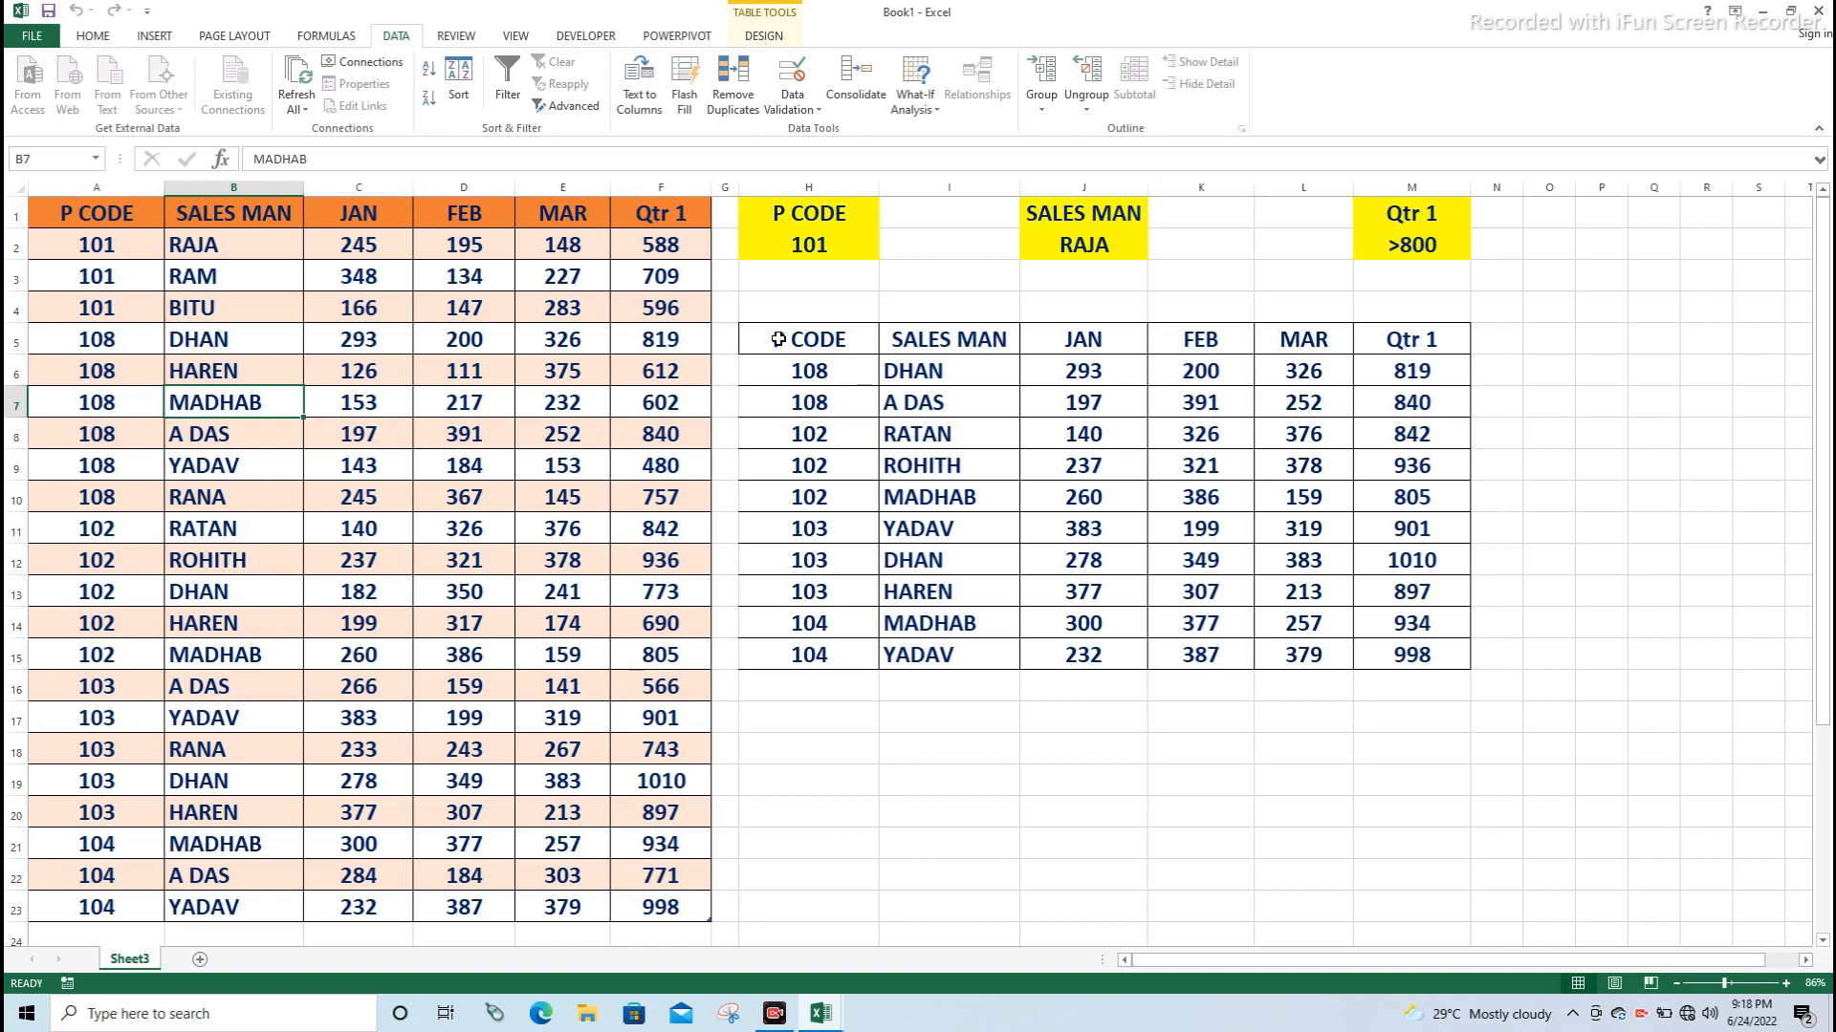
- Delete the extracted records in H6:M15 below the output headers, shifting cells up
{"action": "left_click_drag", "start_coordinate": [779, 339], "coordinate": [1397, 647]}
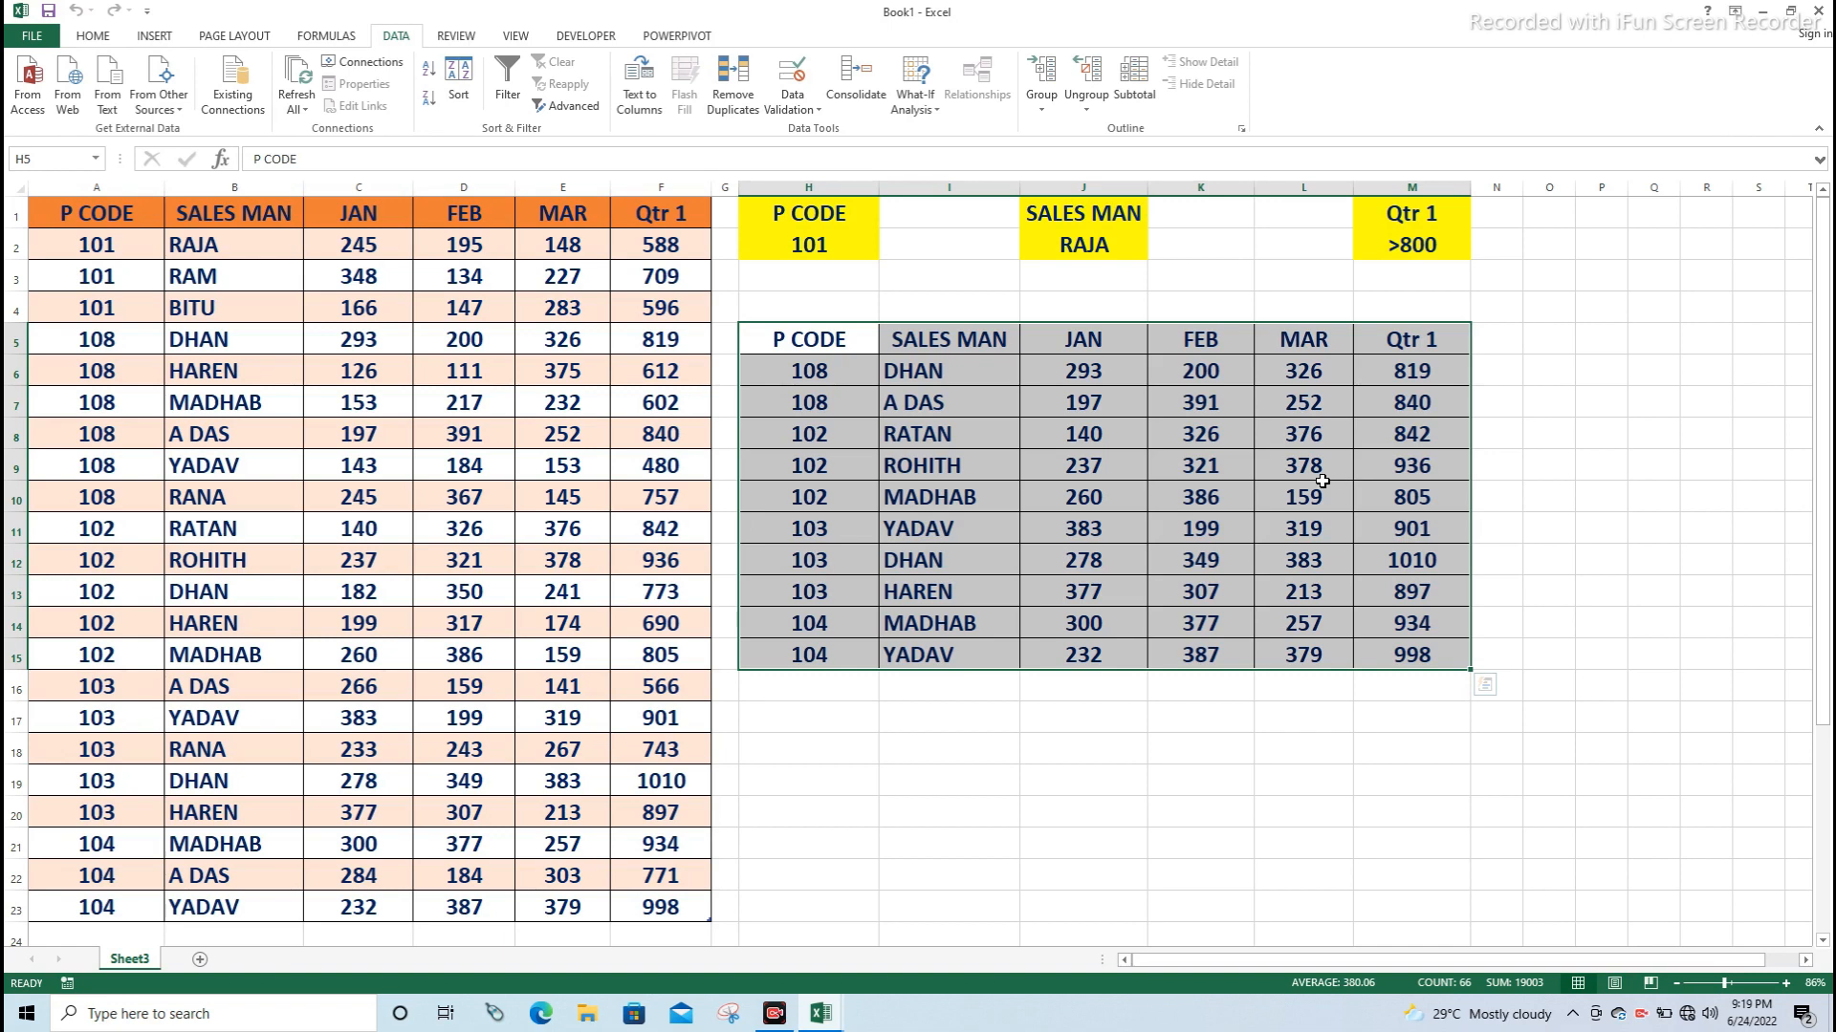
{"action": "left_click", "coordinate": [1064, 539]}
{"action": "left_click_drag", "start_coordinate": [775, 365], "coordinate": [1380, 652]}
{"action": "right_click", "coordinate": [1377, 650]}
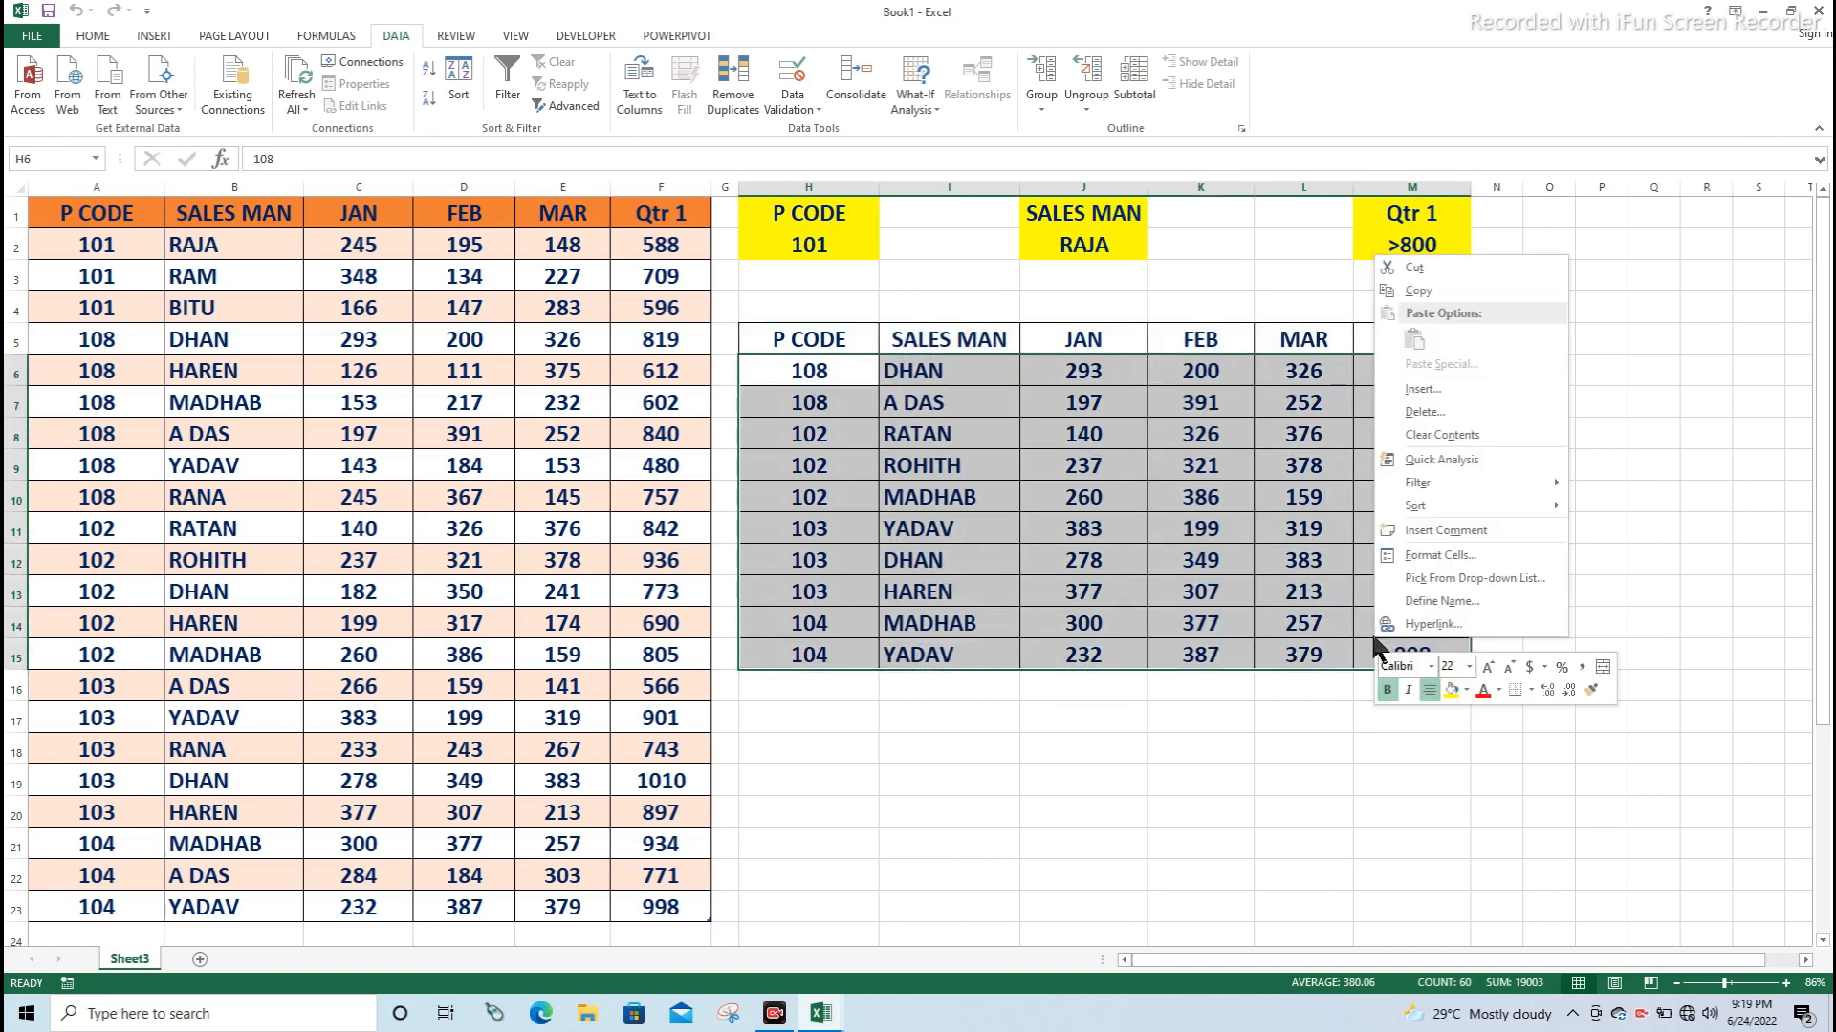
{"action": "left_click", "coordinate": [1432, 412]}
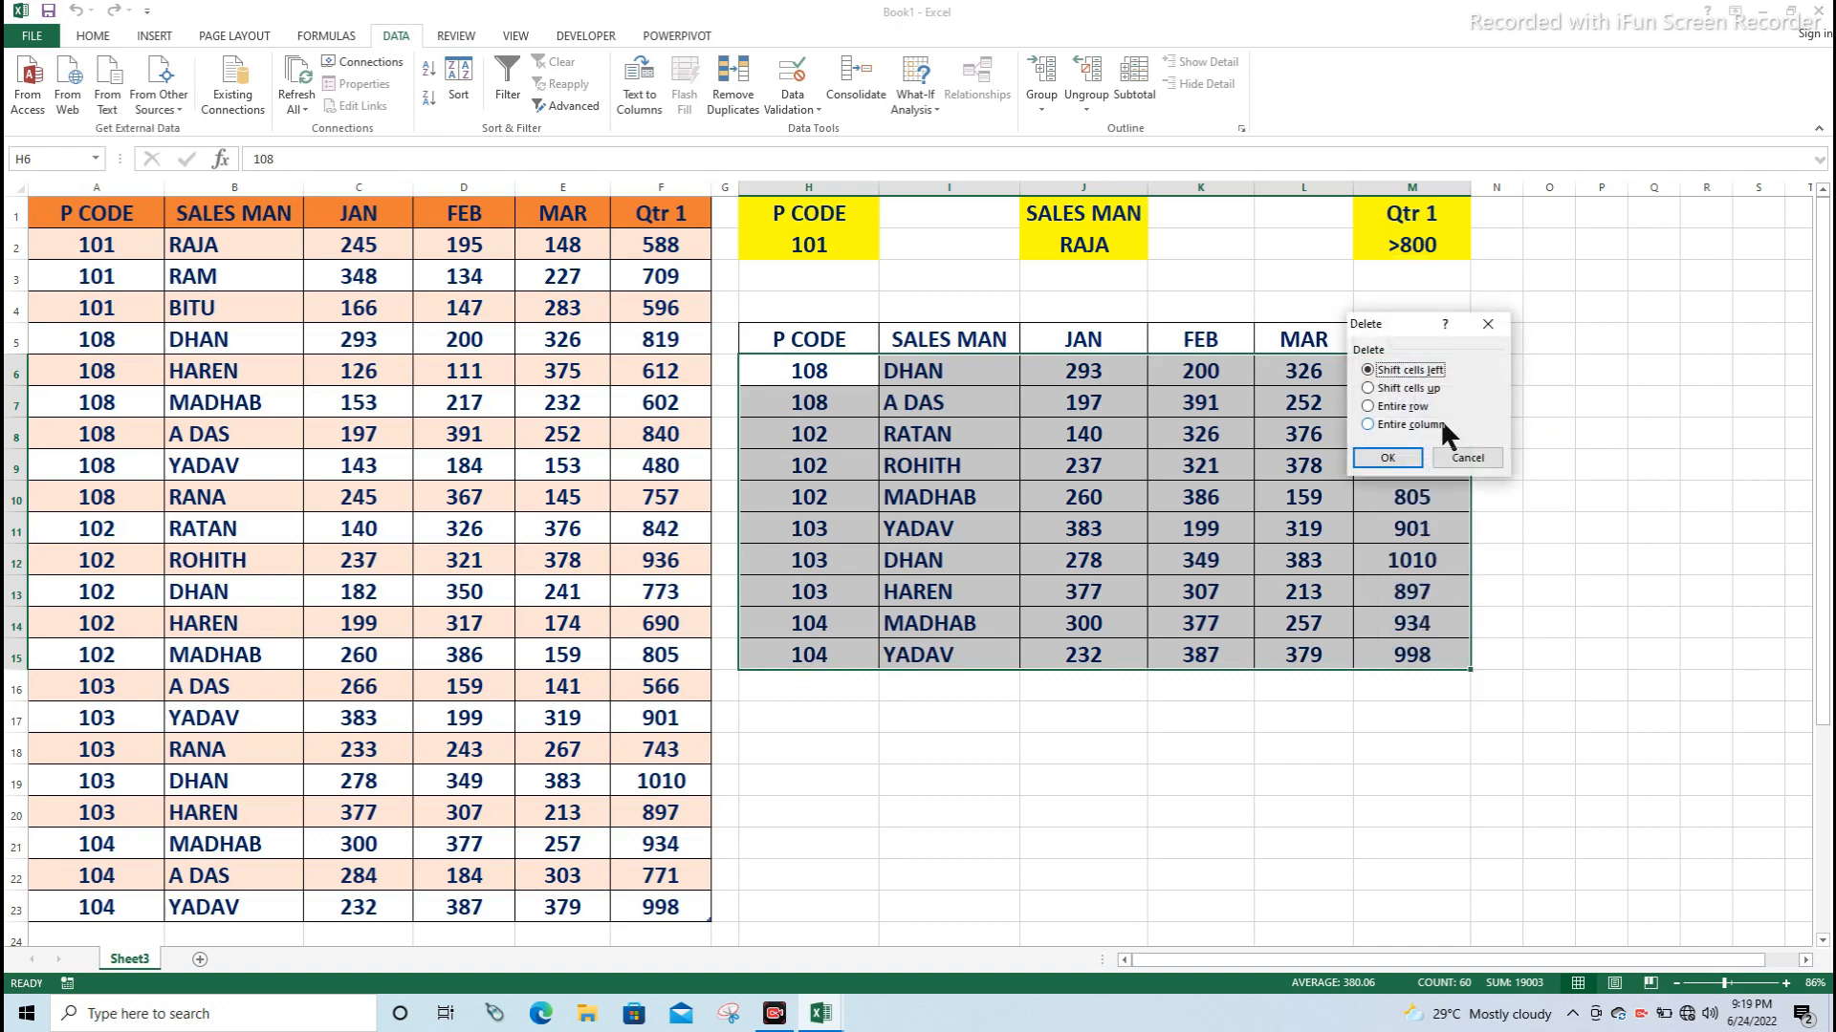
{"action": "left_click", "coordinate": [1421, 389]}
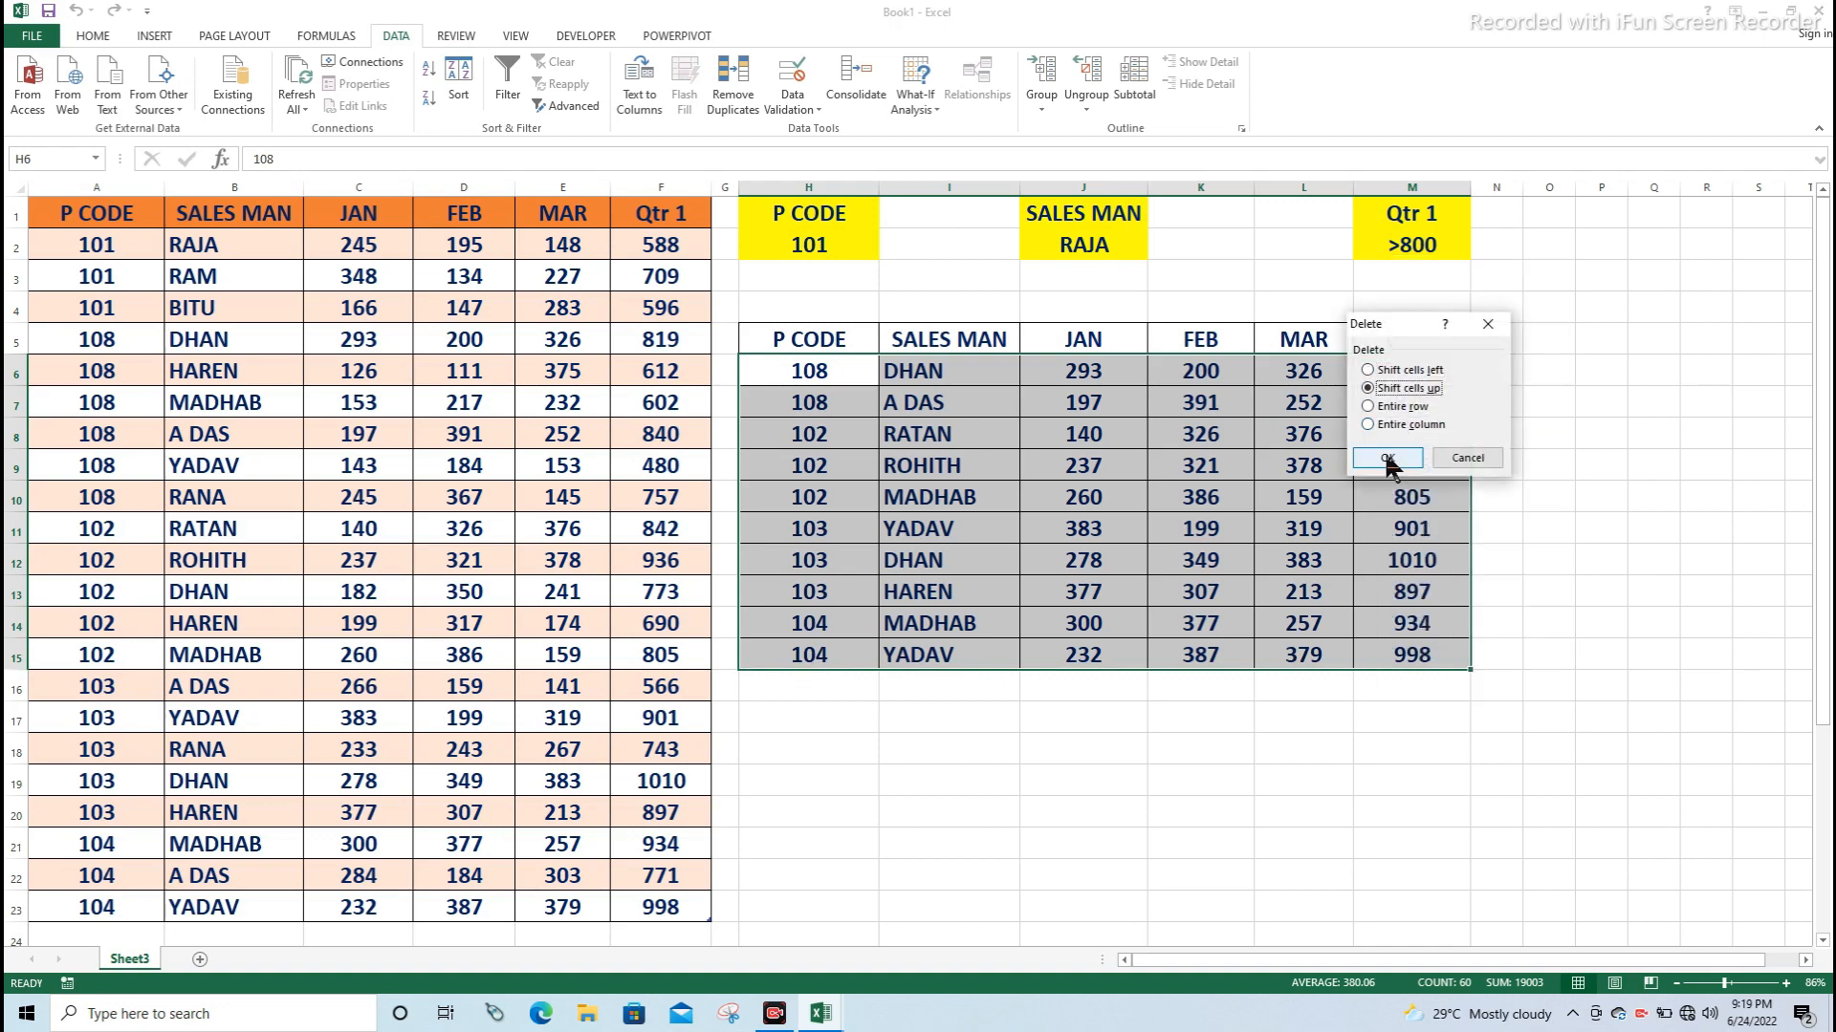
{"action": "left_click", "coordinate": [1388, 458]}
{"action": "left_click", "coordinate": [1136, 528]}
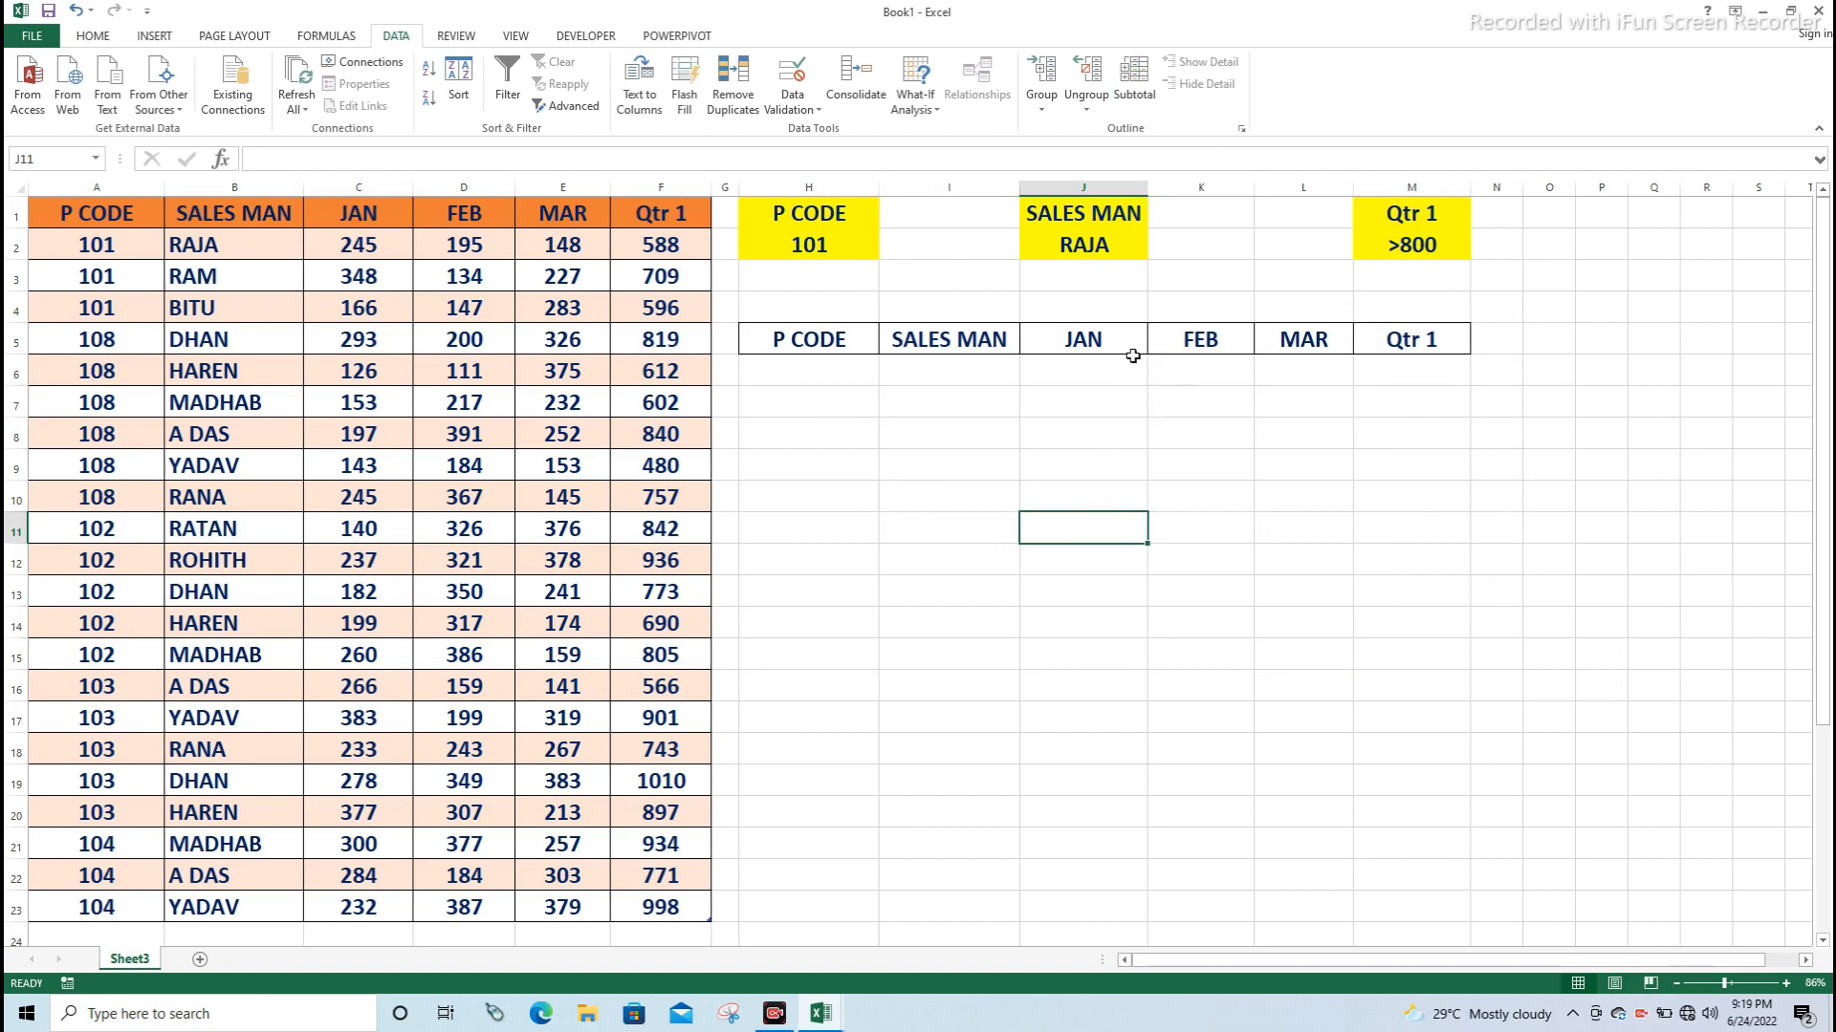
- Review the P CODE 101 criteria in H1:H2 against the table's P CODE column, and select cell A3 inside the table
{"action": "left_click", "coordinate": [806, 221]}
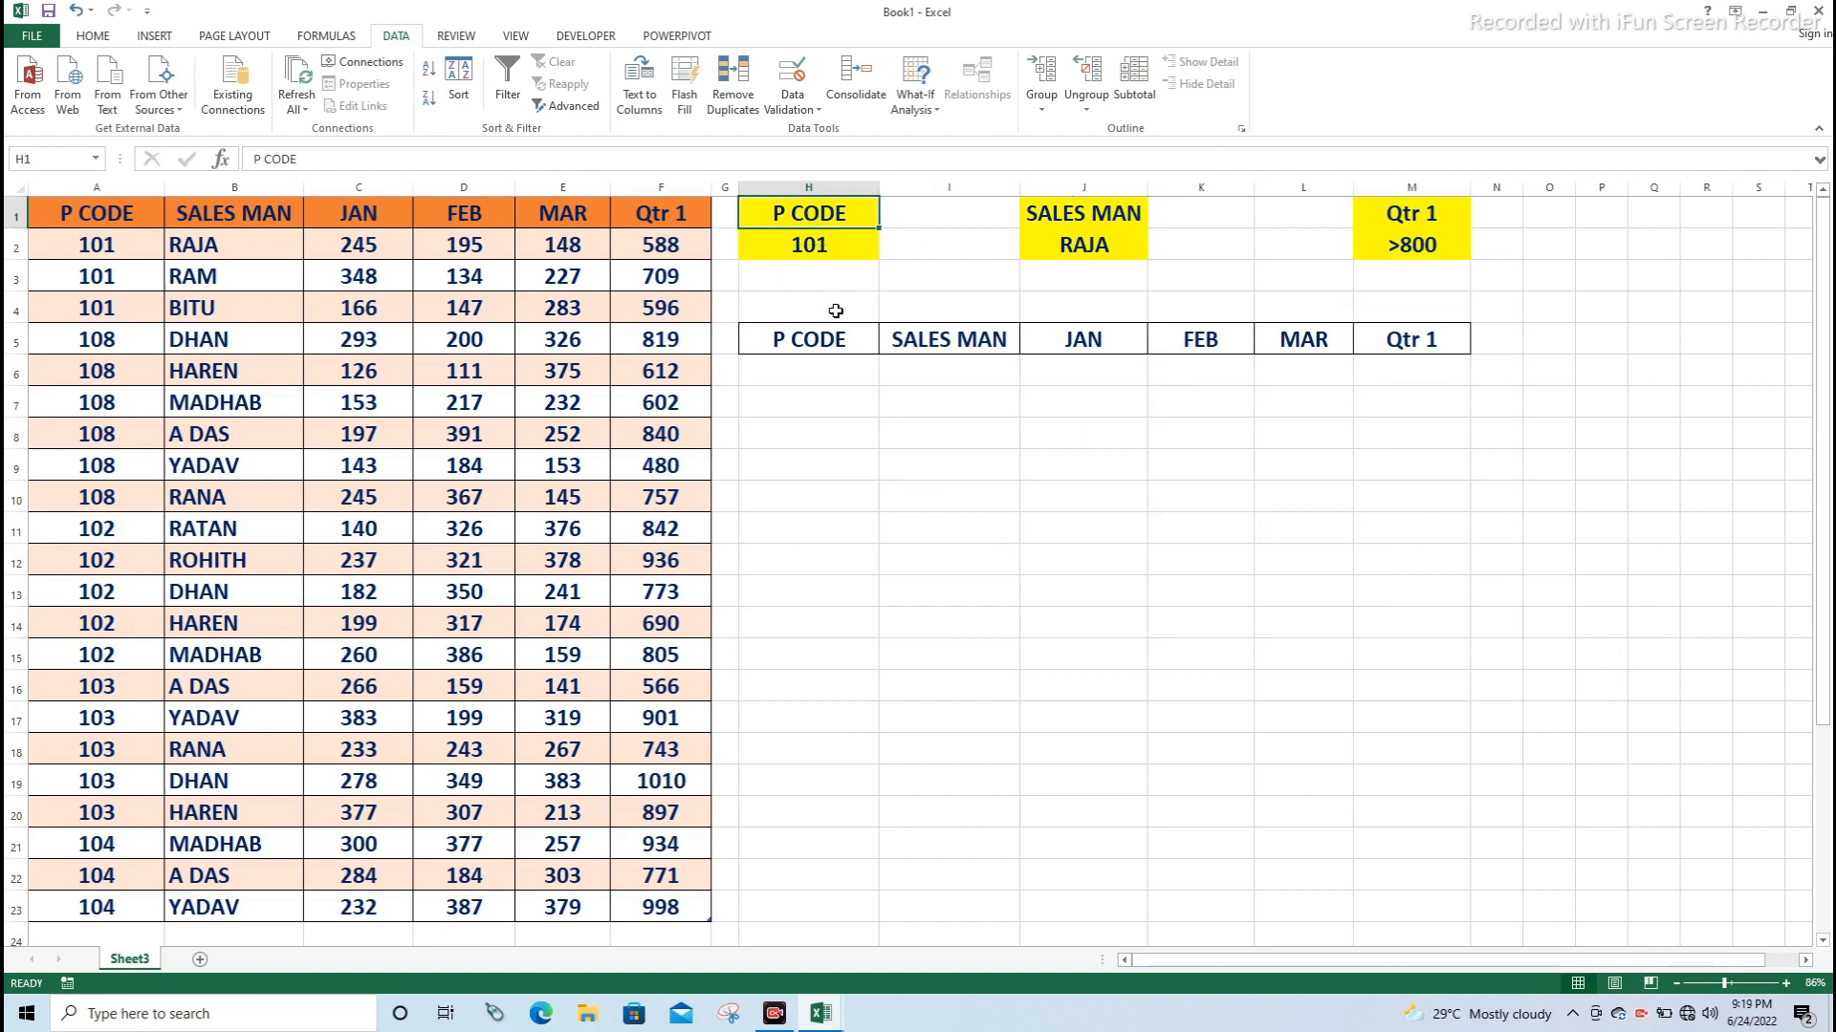
{"action": "left_click", "coordinate": [815, 247]}
{"action": "left_click", "coordinate": [80, 212]}
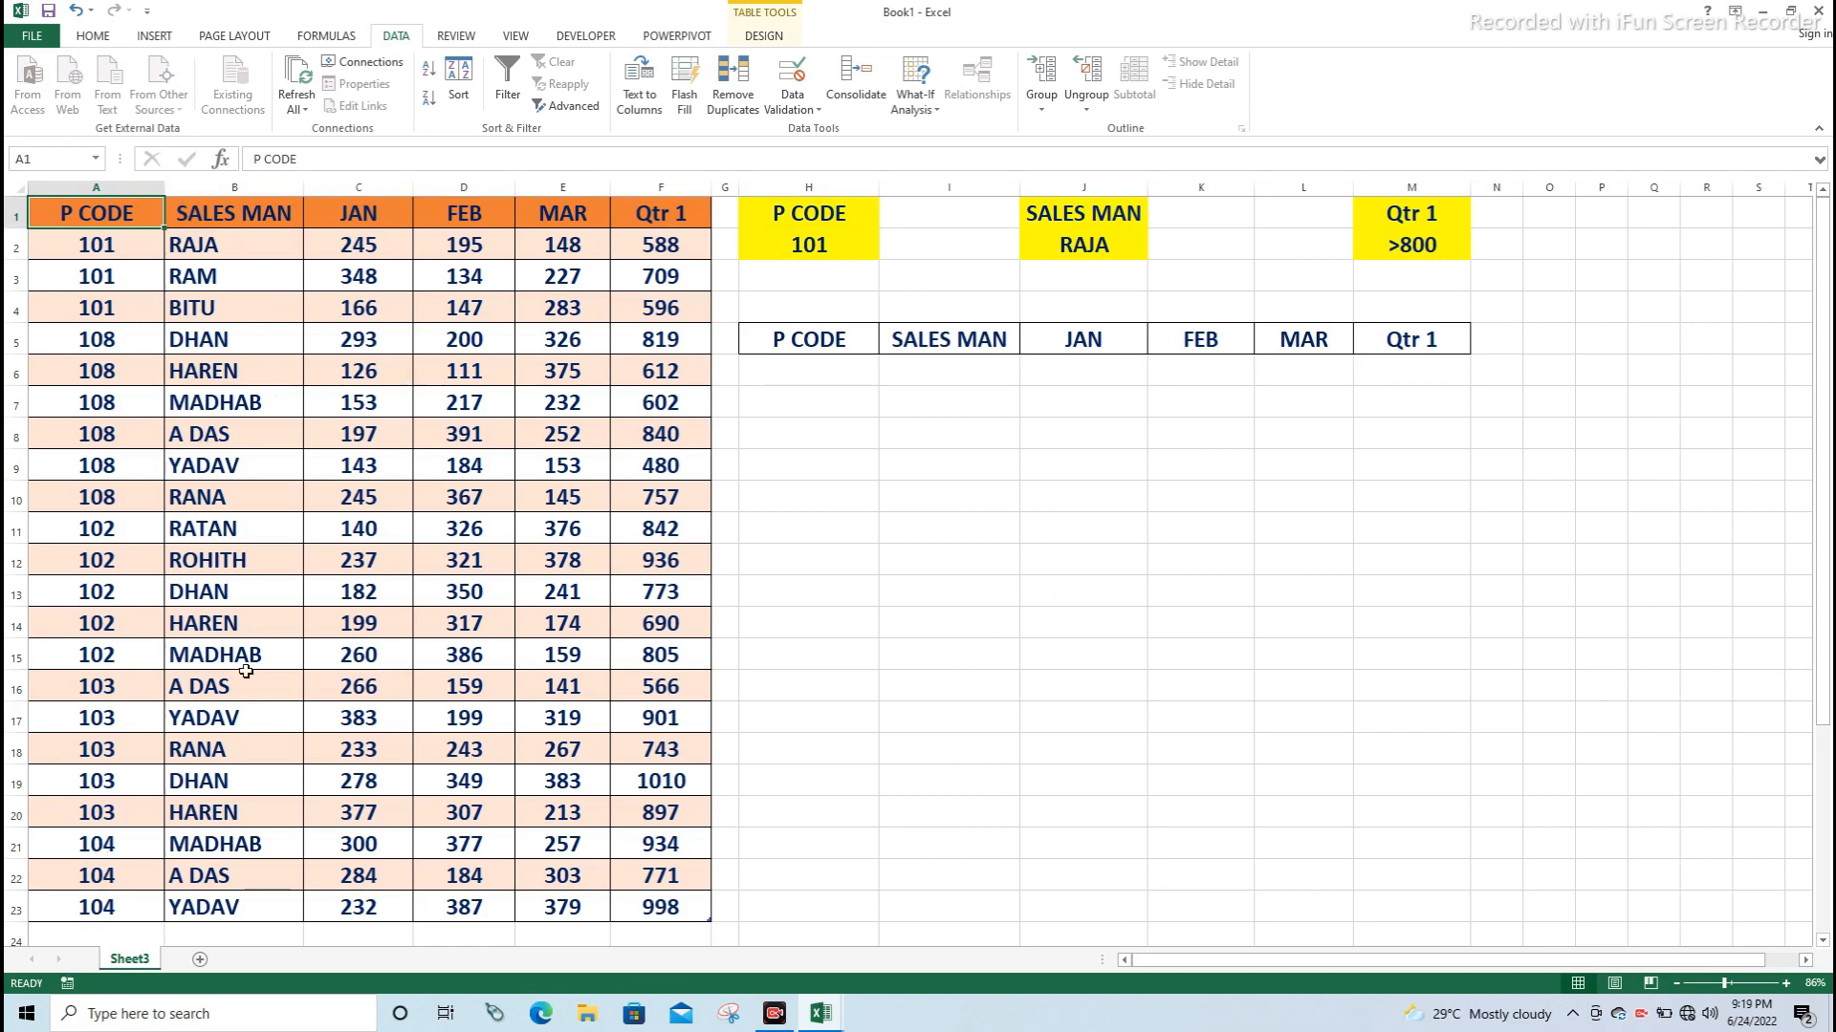
{"action": "scroll", "coordinate": [245, 671], "scroll_direction": "down", "scroll_amount": 7}
{"action": "scroll", "coordinate": [106, 475], "scroll_direction": "up", "scroll_amount": 7}
{"action": "left_click", "coordinate": [120, 278]}
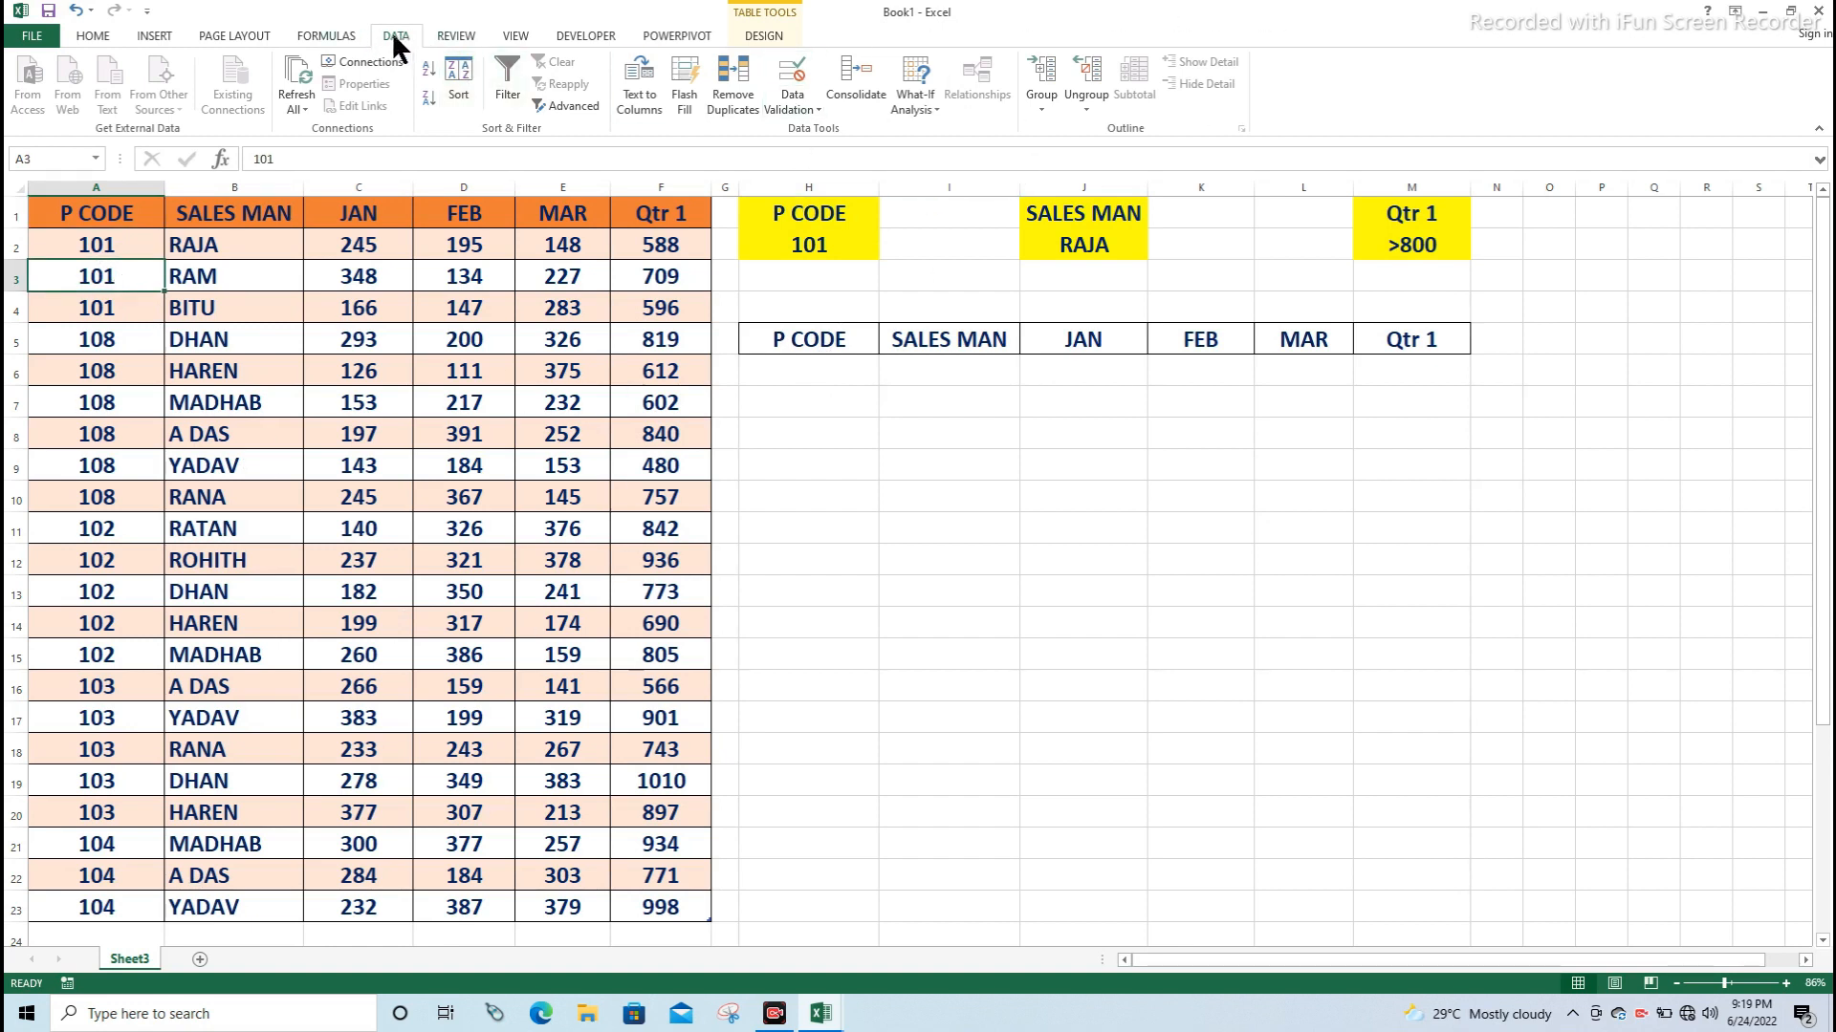
- Set up an Advanced Filter that copies to another location, with the P CODE 101 block in H1:H2 as criteria range
{"action": "left_click", "coordinate": [570, 105]}
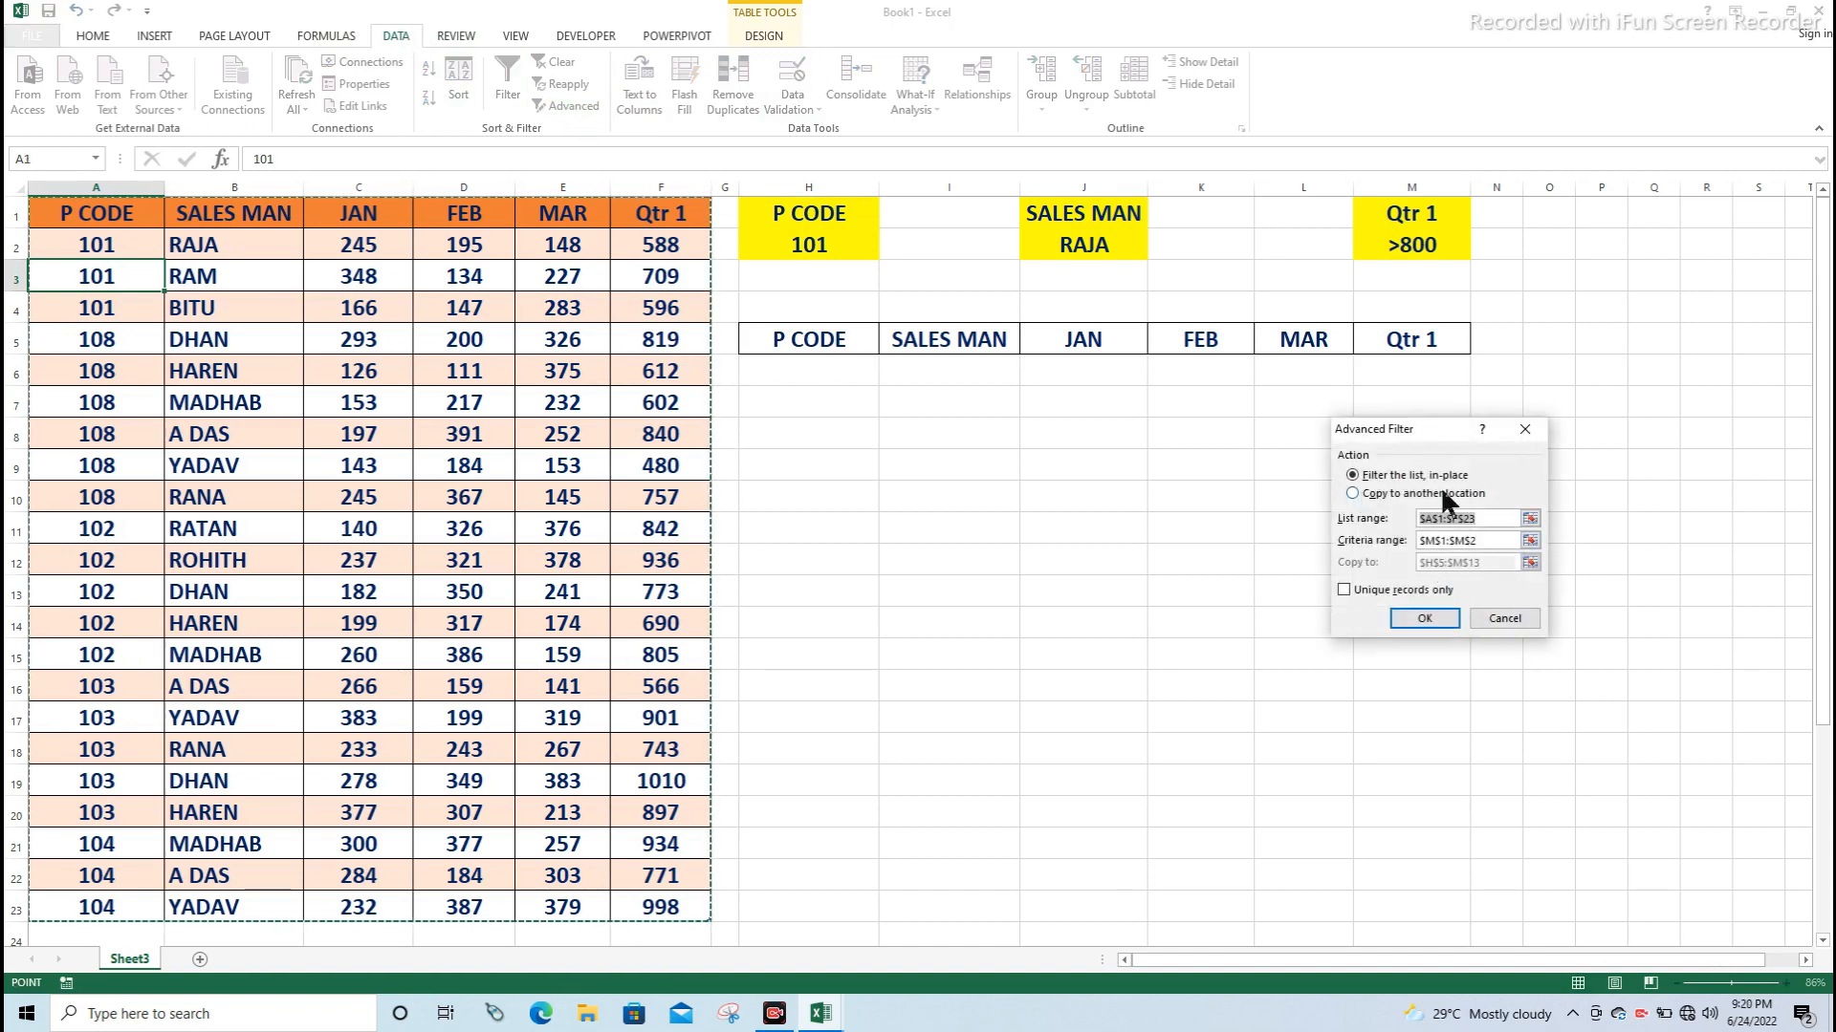
{"action": "left_click", "coordinate": [1366, 494]}
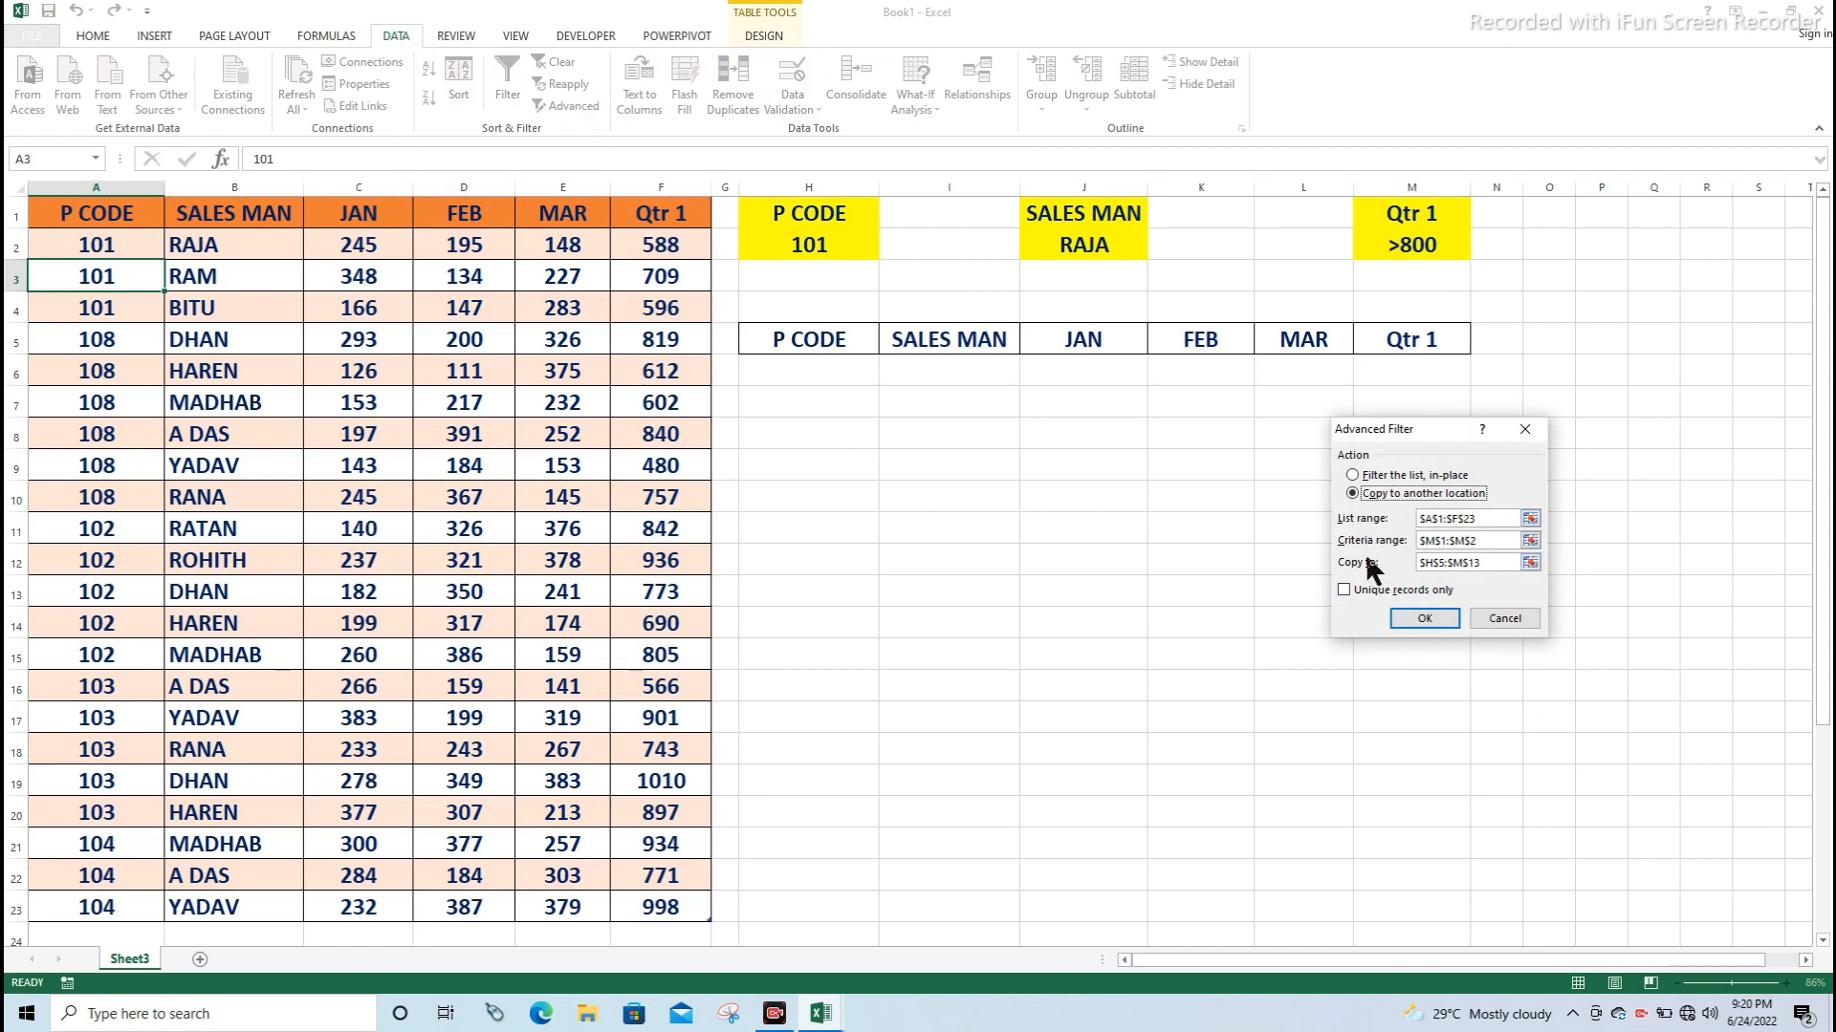
{"action": "left_click", "coordinate": [1530, 540]}
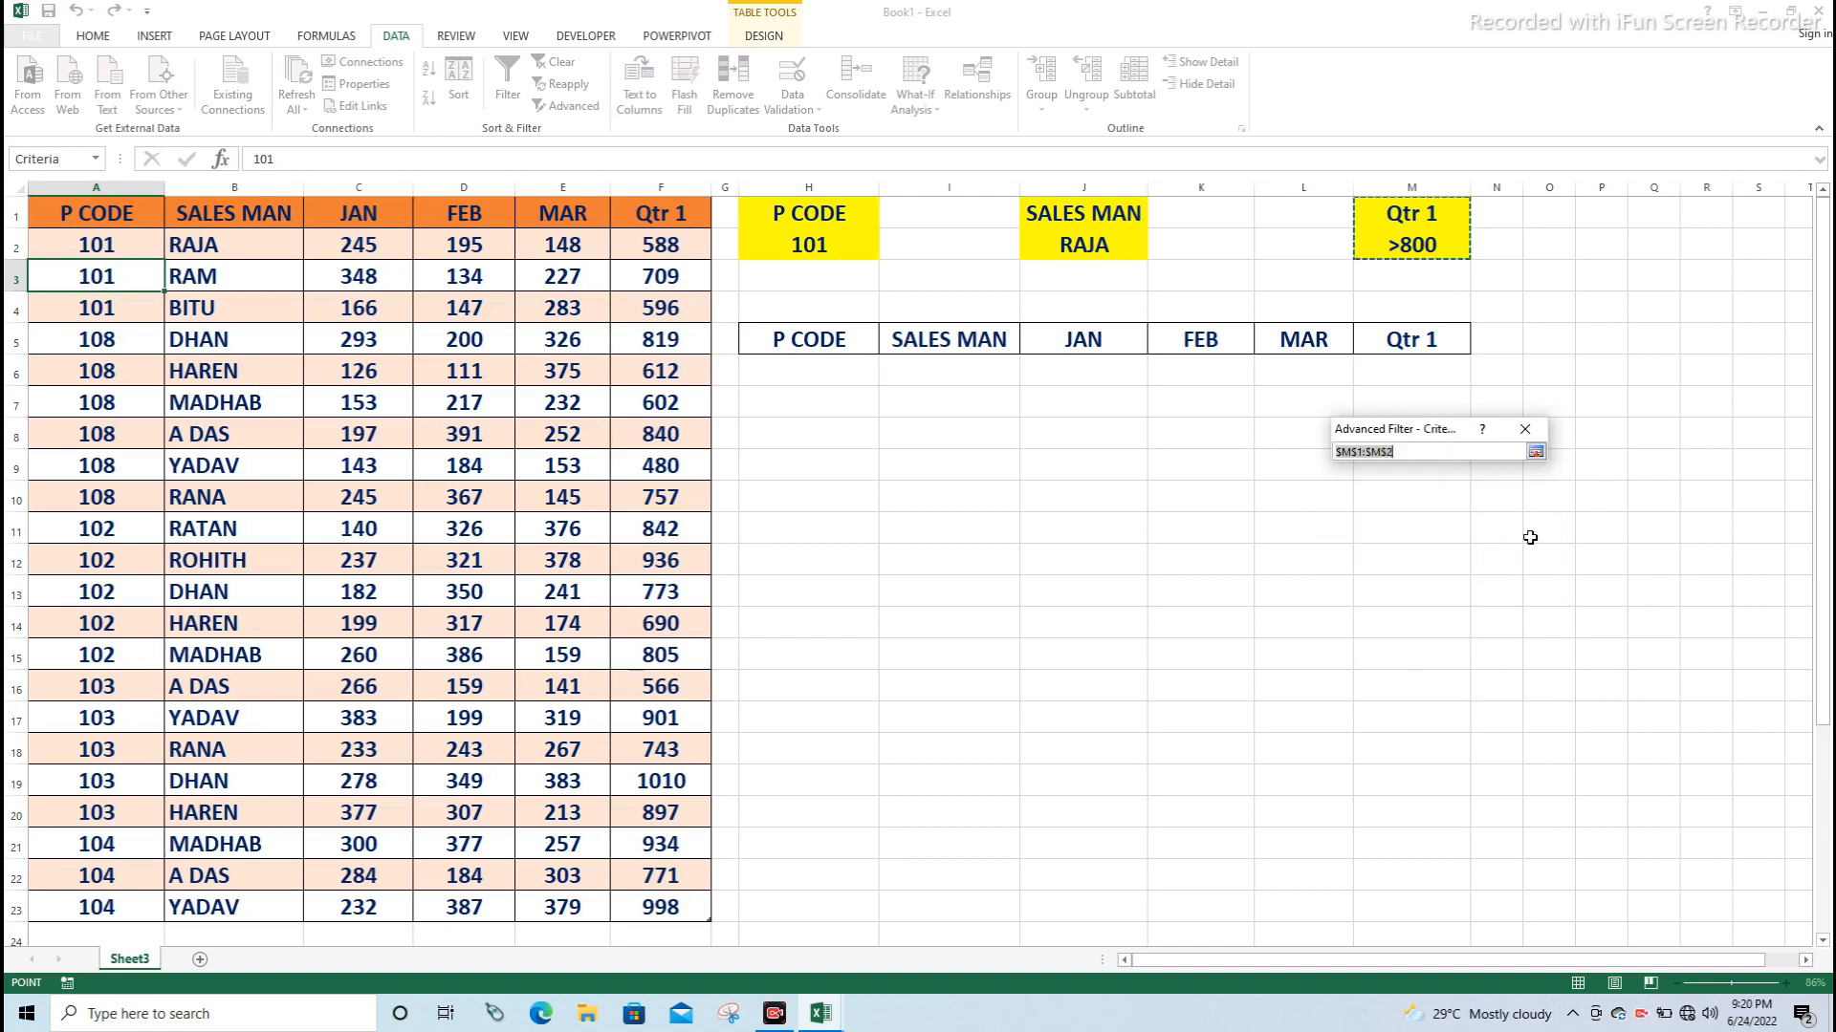
{"action": "left_click_drag", "start_coordinate": [818, 213], "coordinate": [815, 247]}
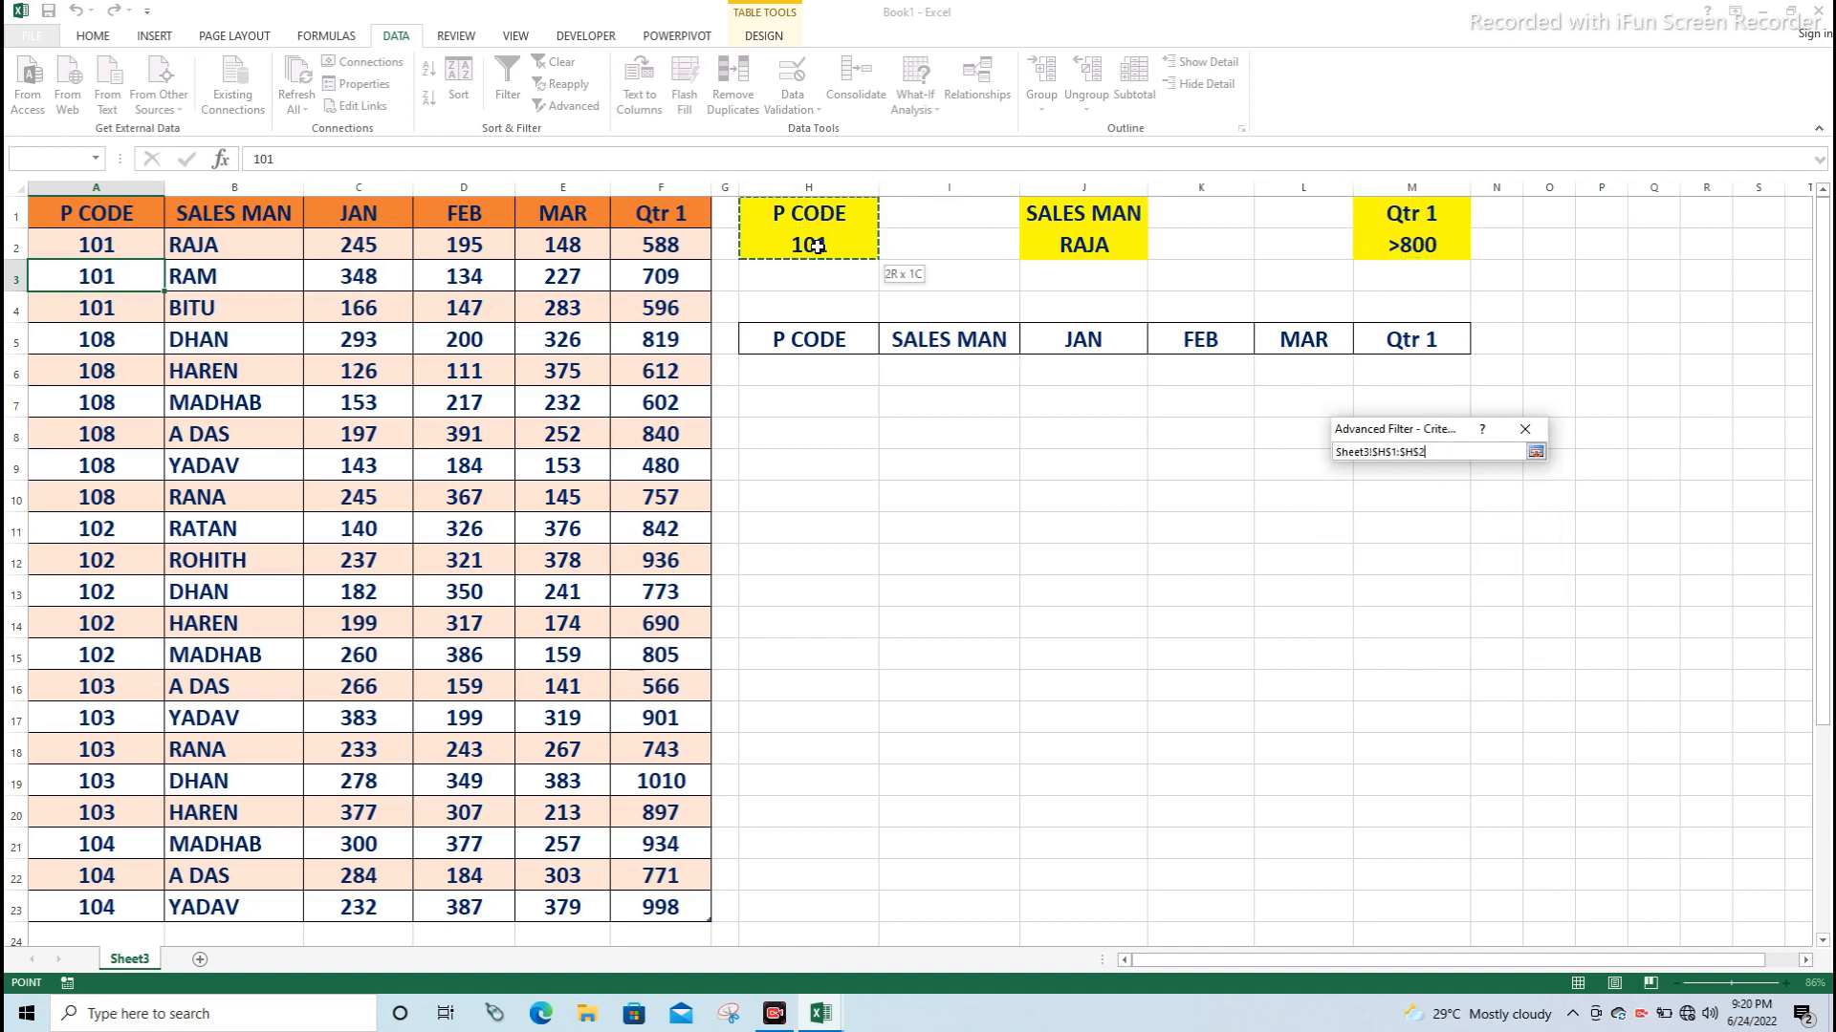
{"action": "left_click", "coordinate": [1535, 451]}
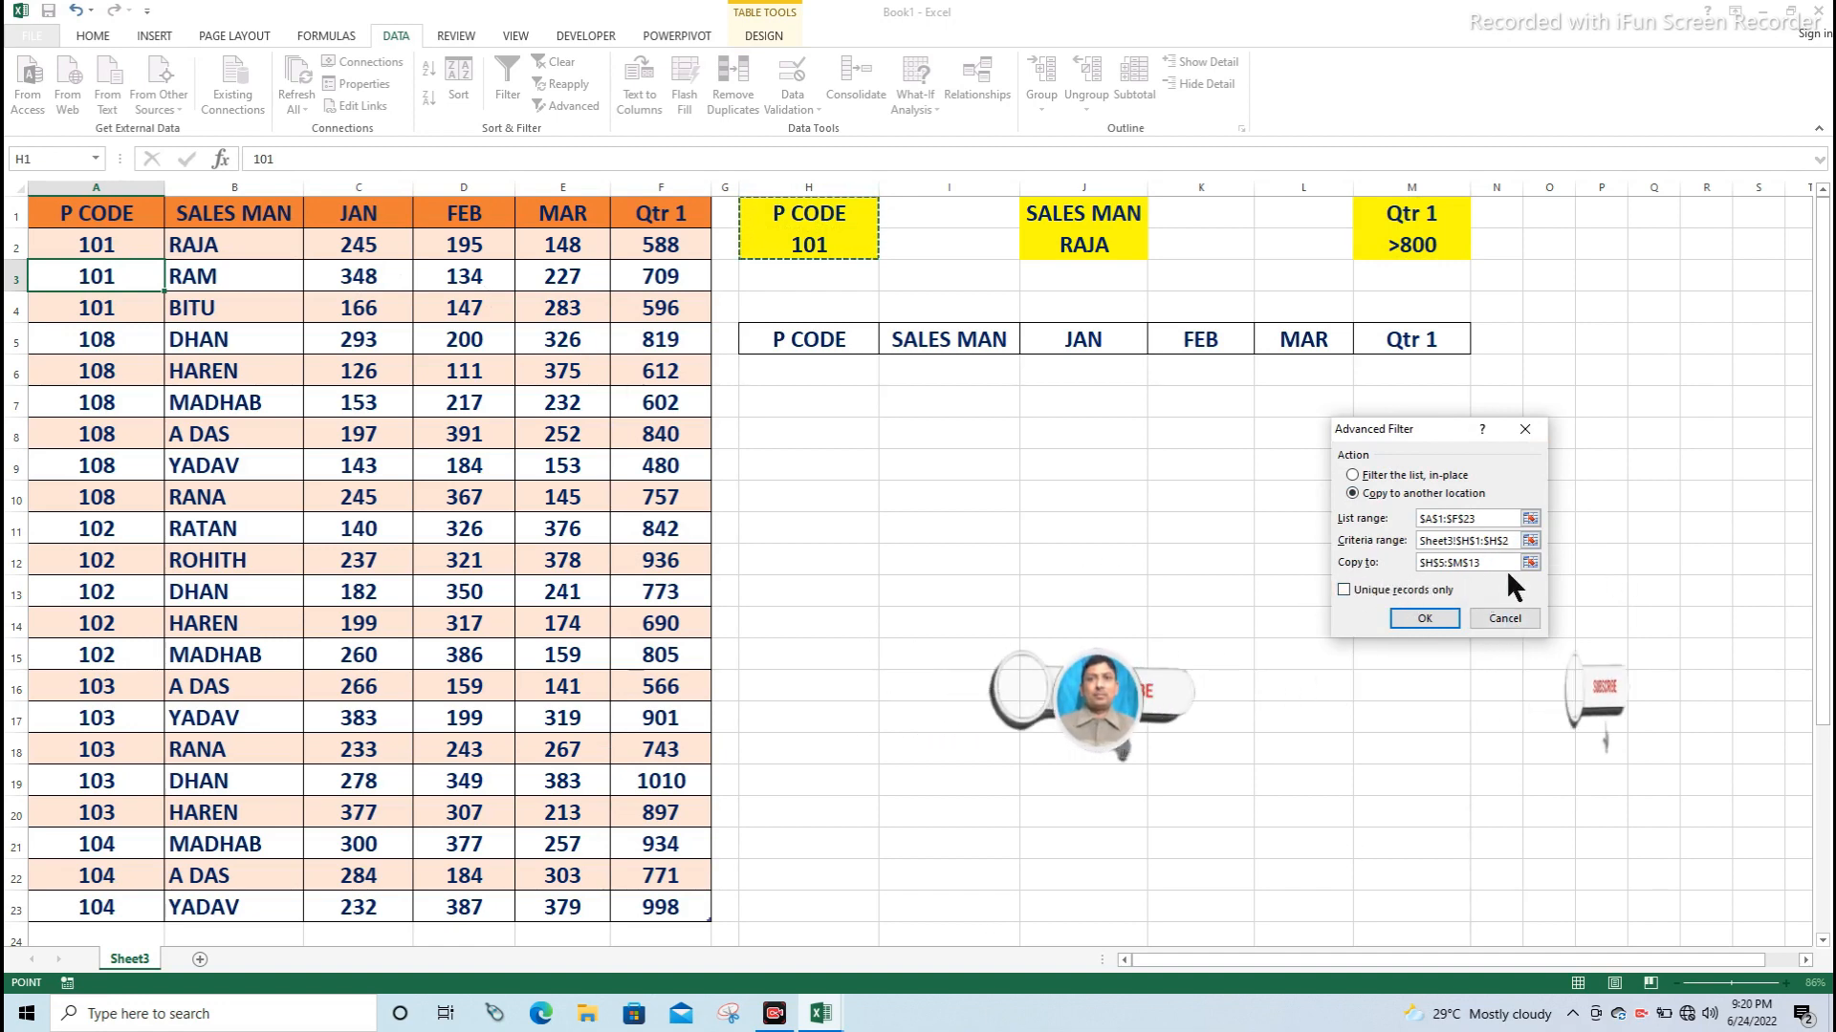
- Set the Advanced Filter's copy destination to H5:M15 and run the filter
{"action": "left_click", "coordinate": [1531, 562]}
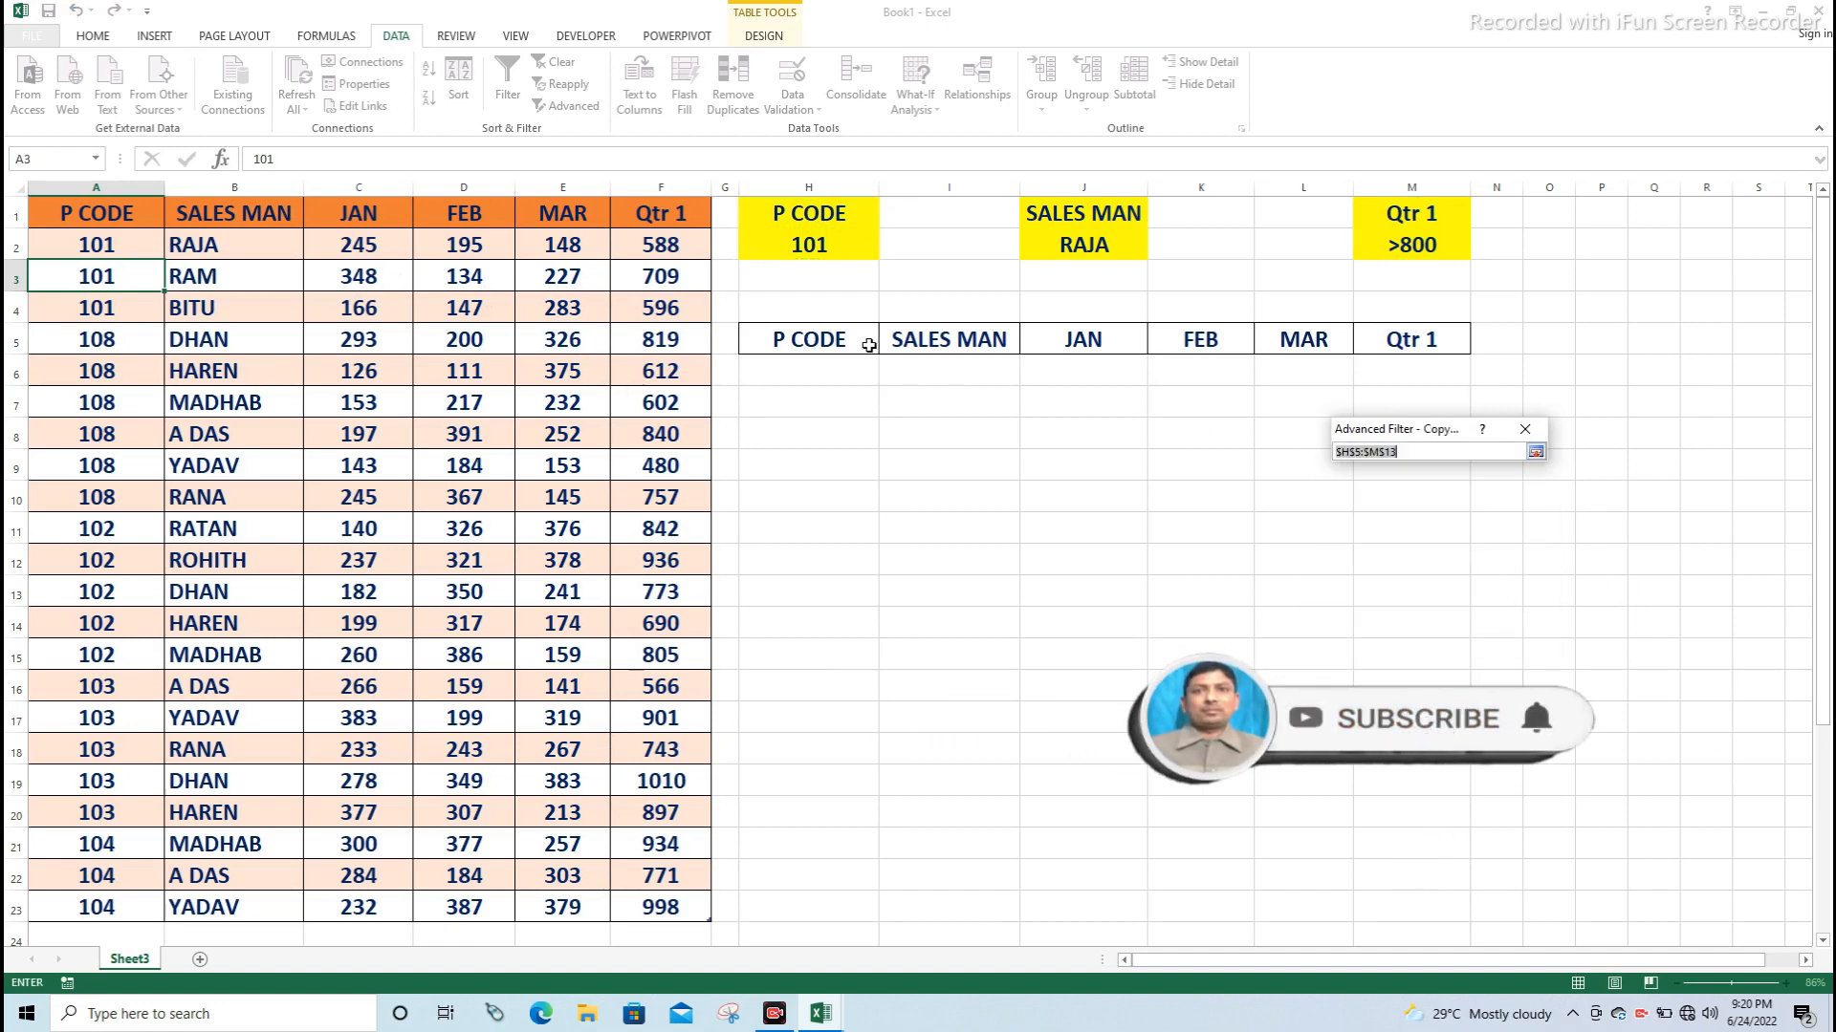
{"action": "left_click_drag", "start_coordinate": [868, 345], "coordinate": [1421, 648]}
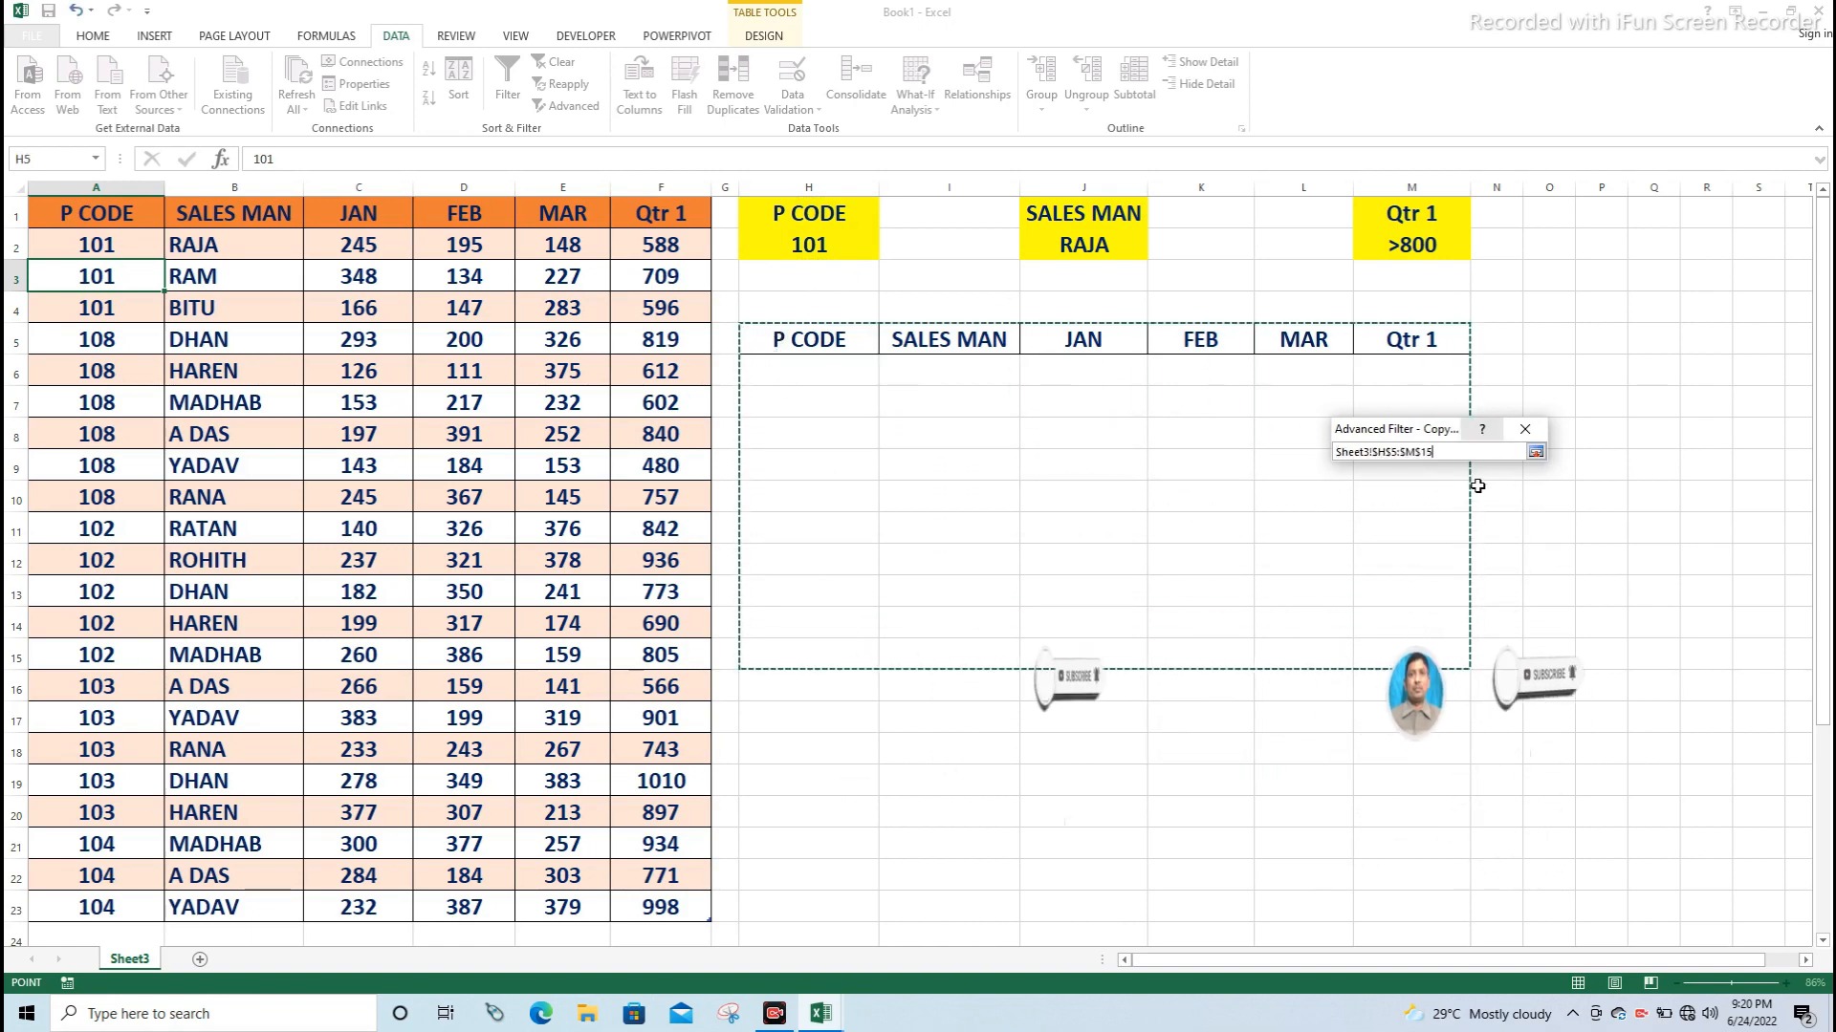
{"action": "left_click", "coordinate": [1534, 450]}
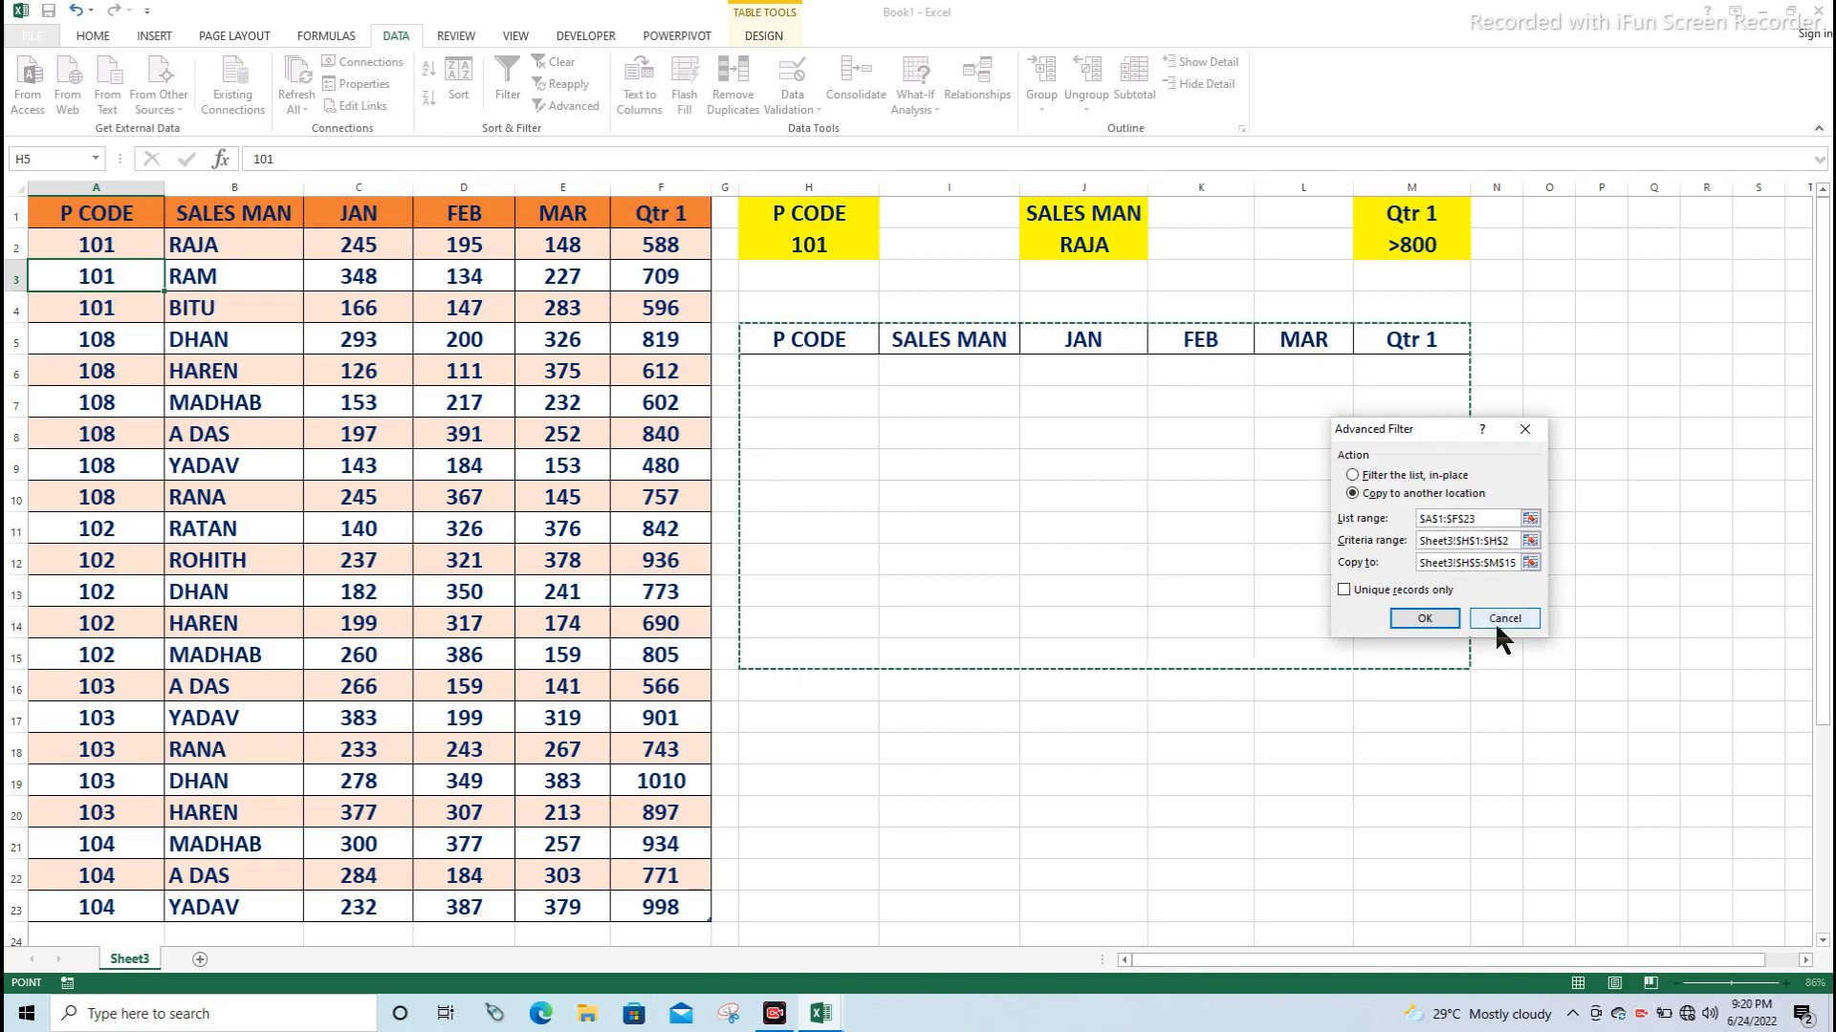
{"action": "left_click", "coordinate": [1431, 620]}
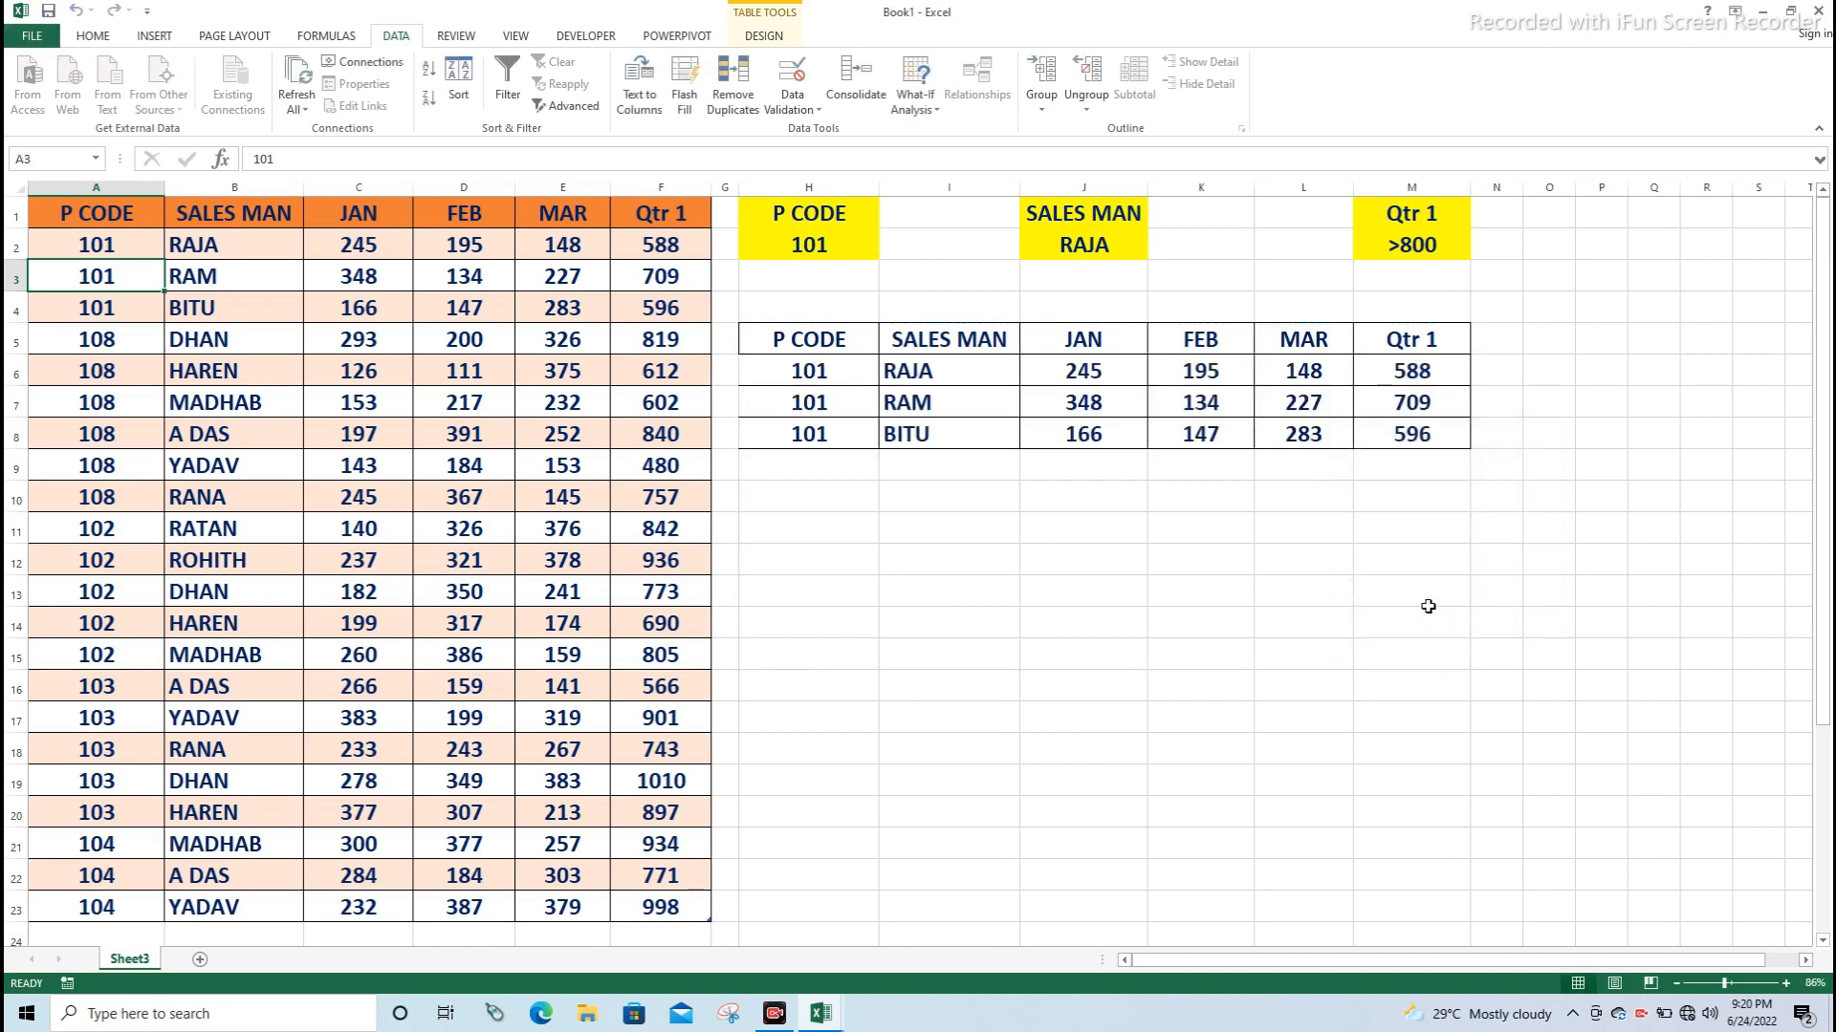